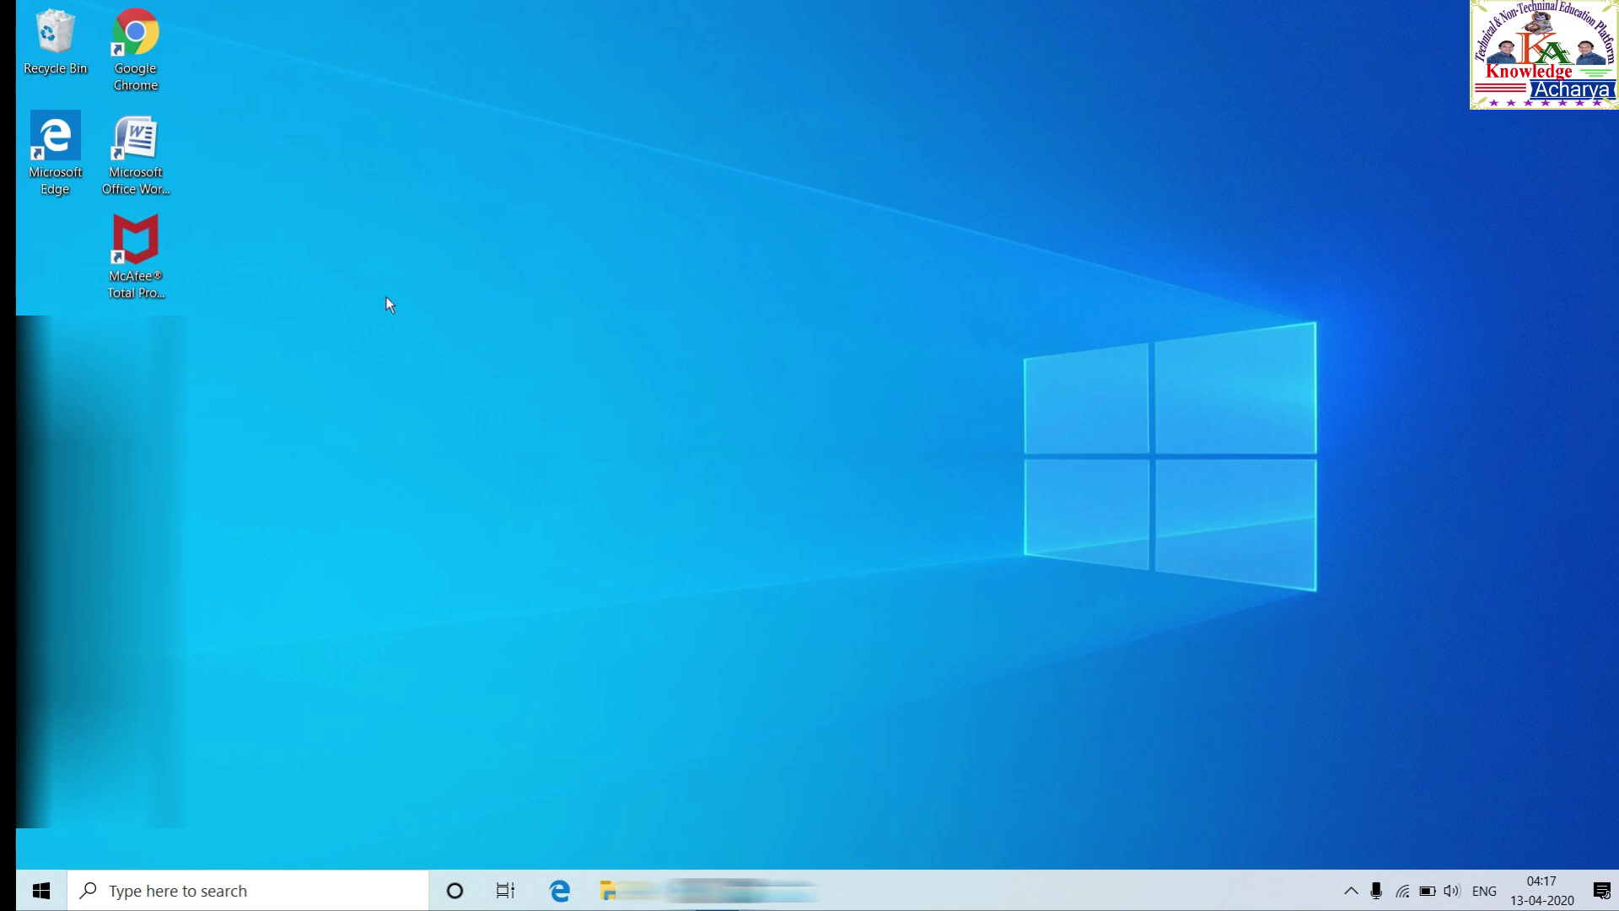
{"action": "double_click", "coordinate": [145, 33]}
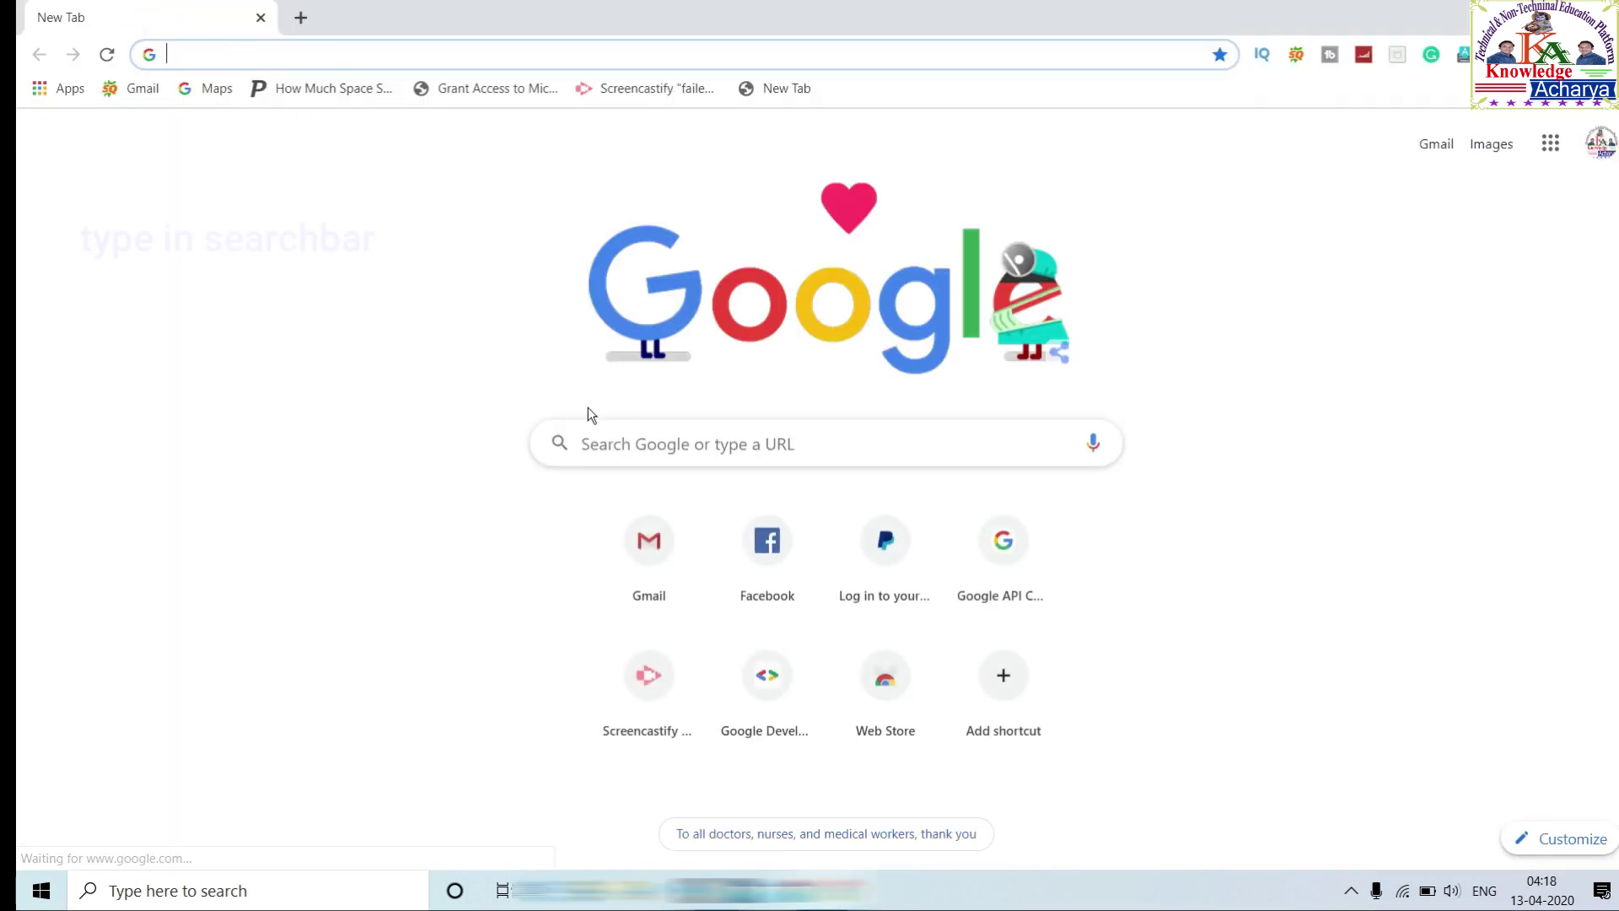
{"action": "left_click", "coordinate": [600, 441]}
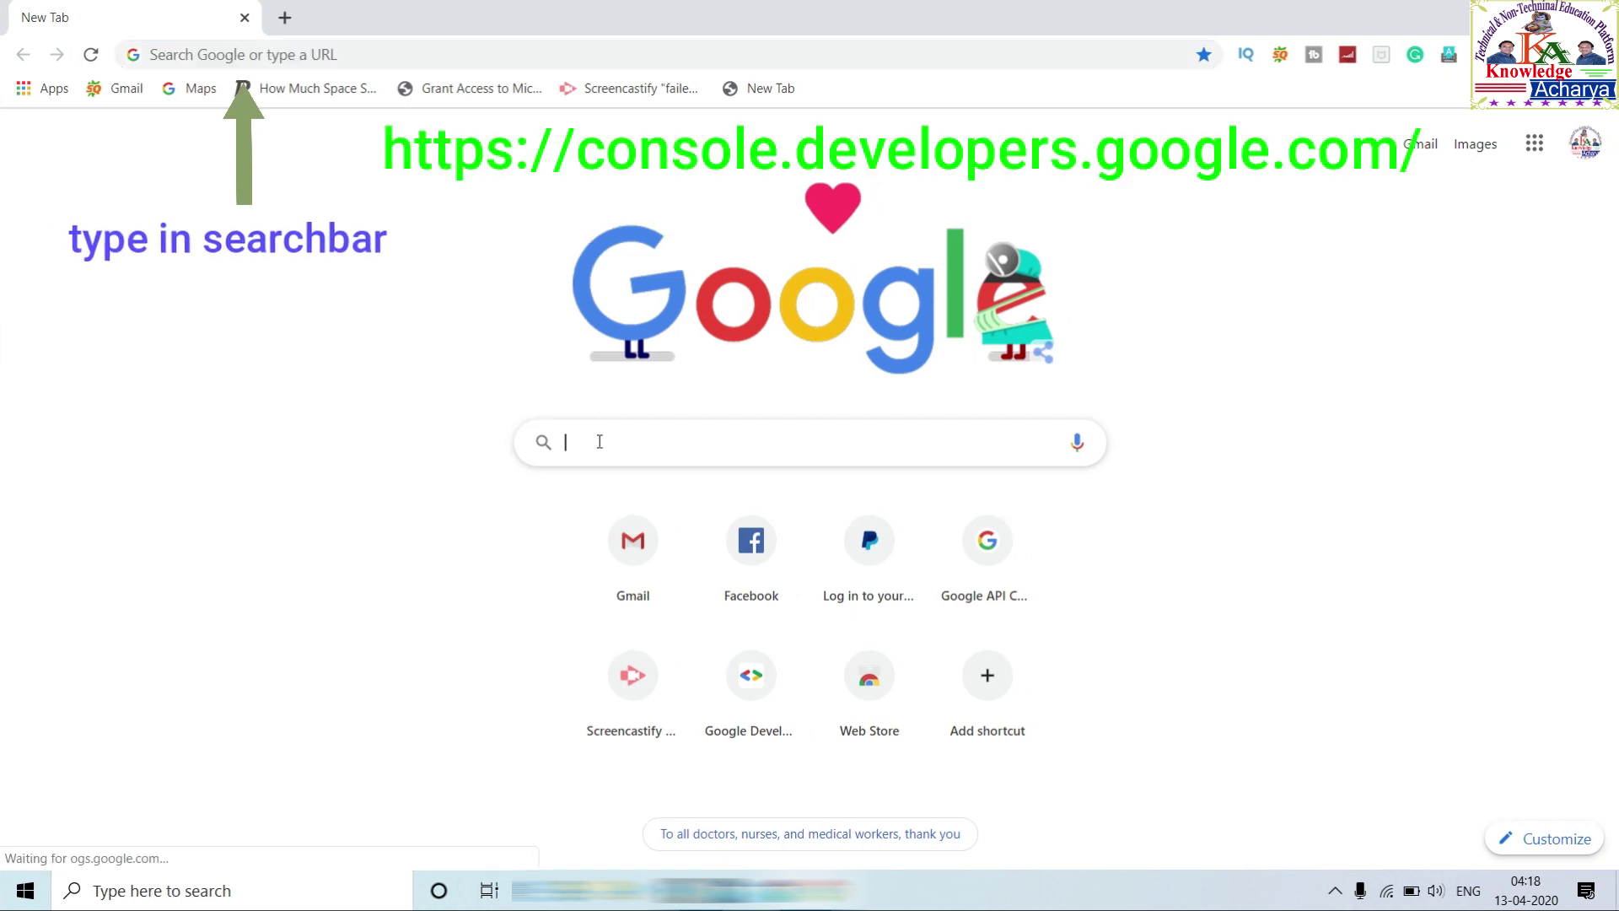
{"action": "type", "text": "htt"}
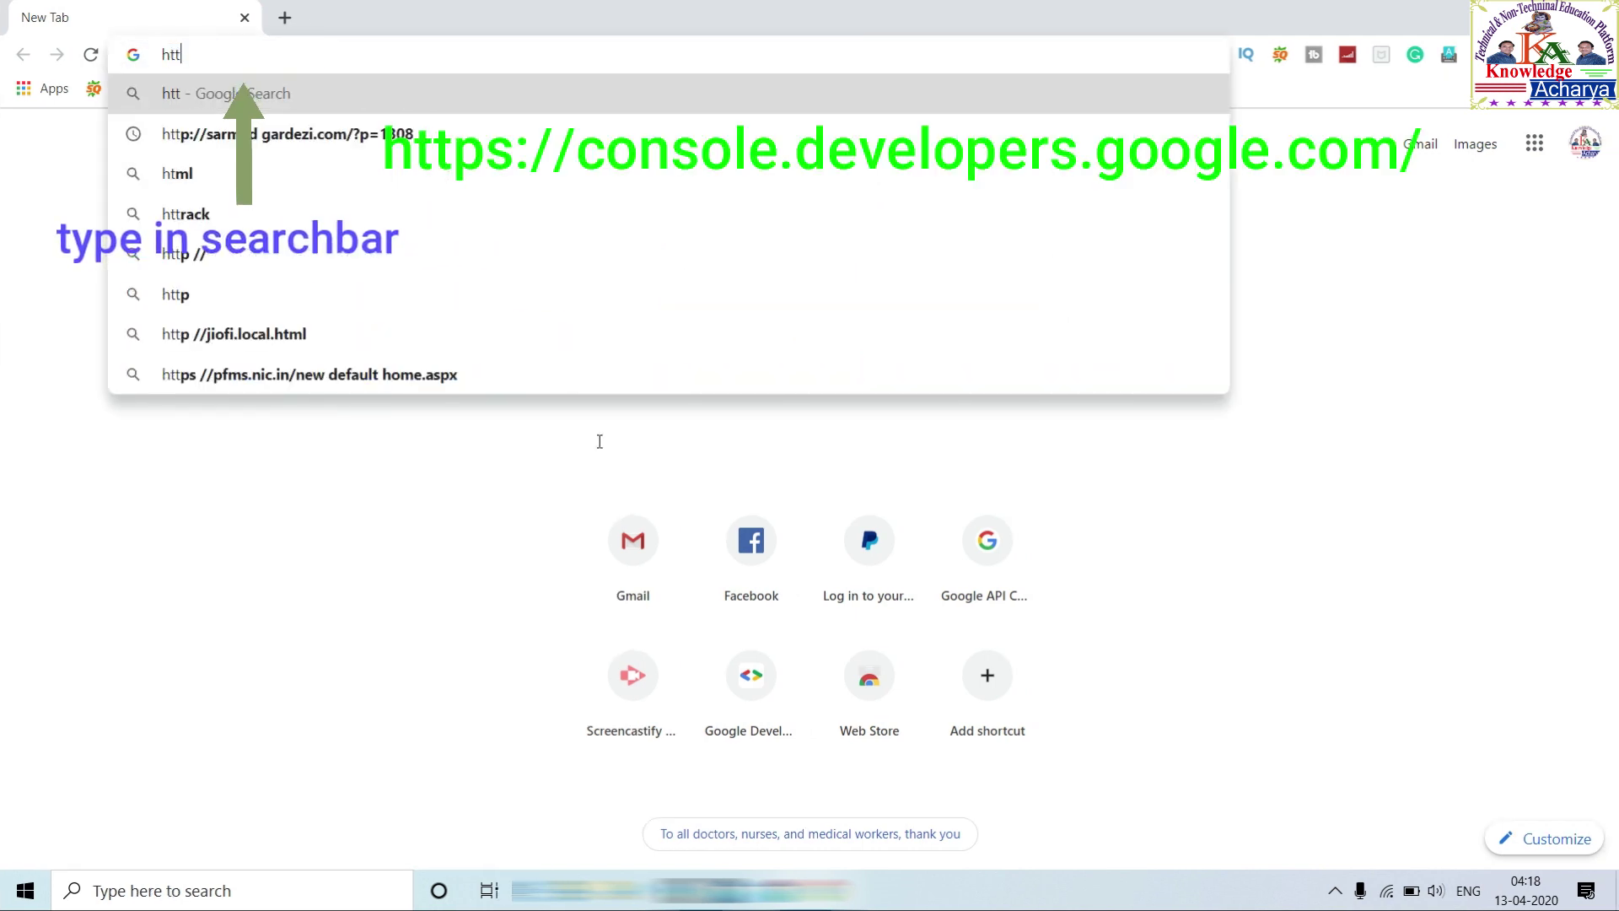
{"action": "type", "text": "ps"}
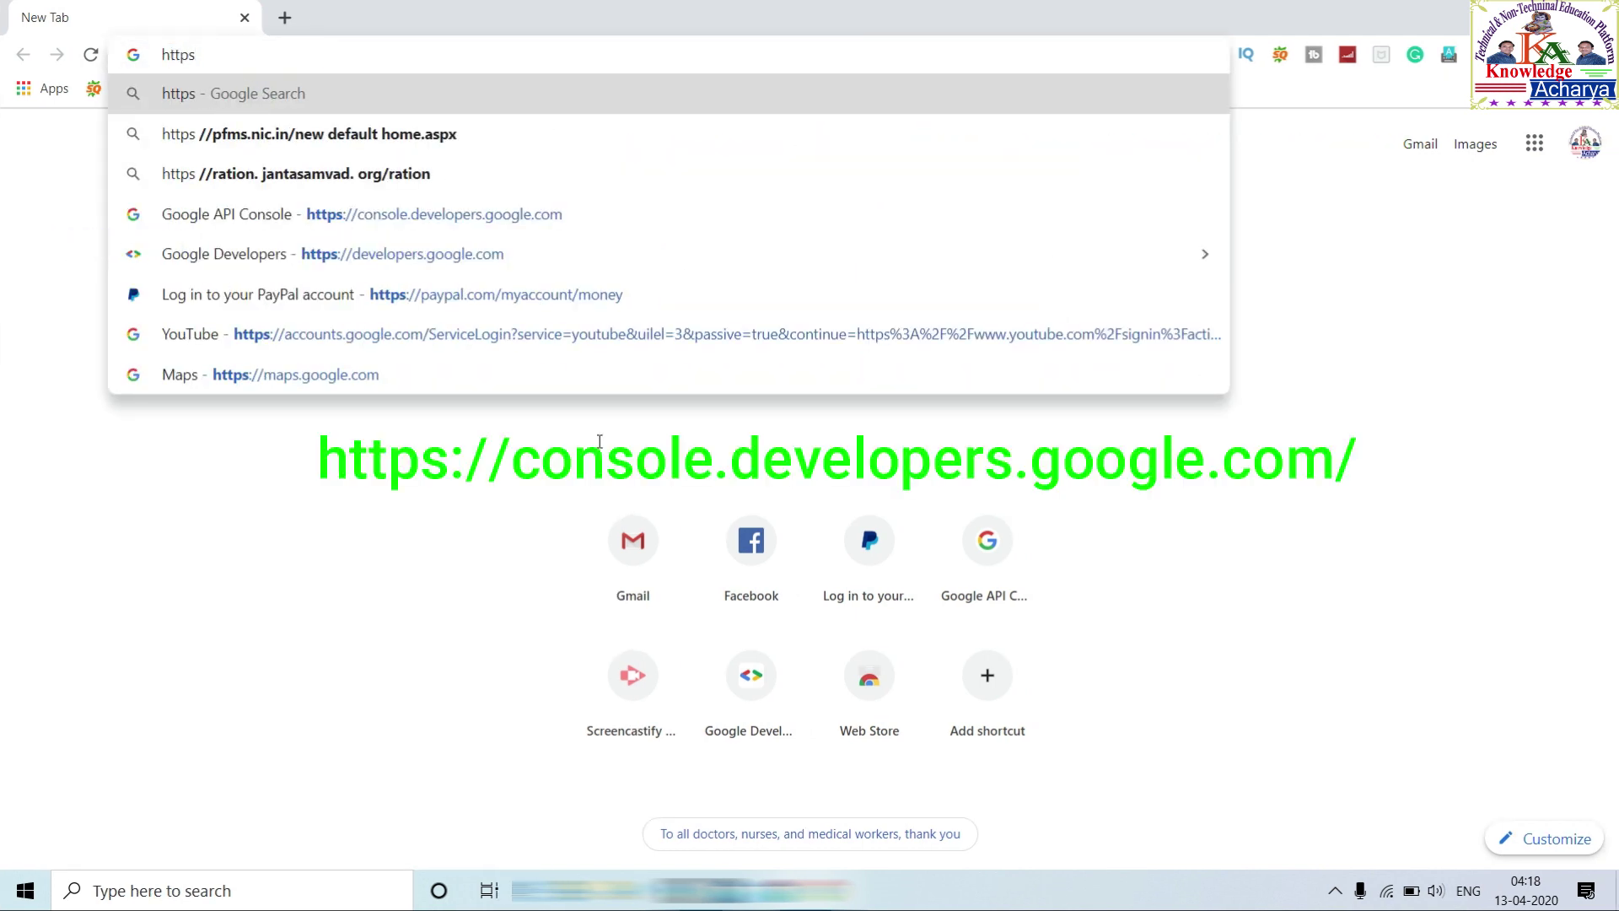
{"action": "type", "text": ":"}
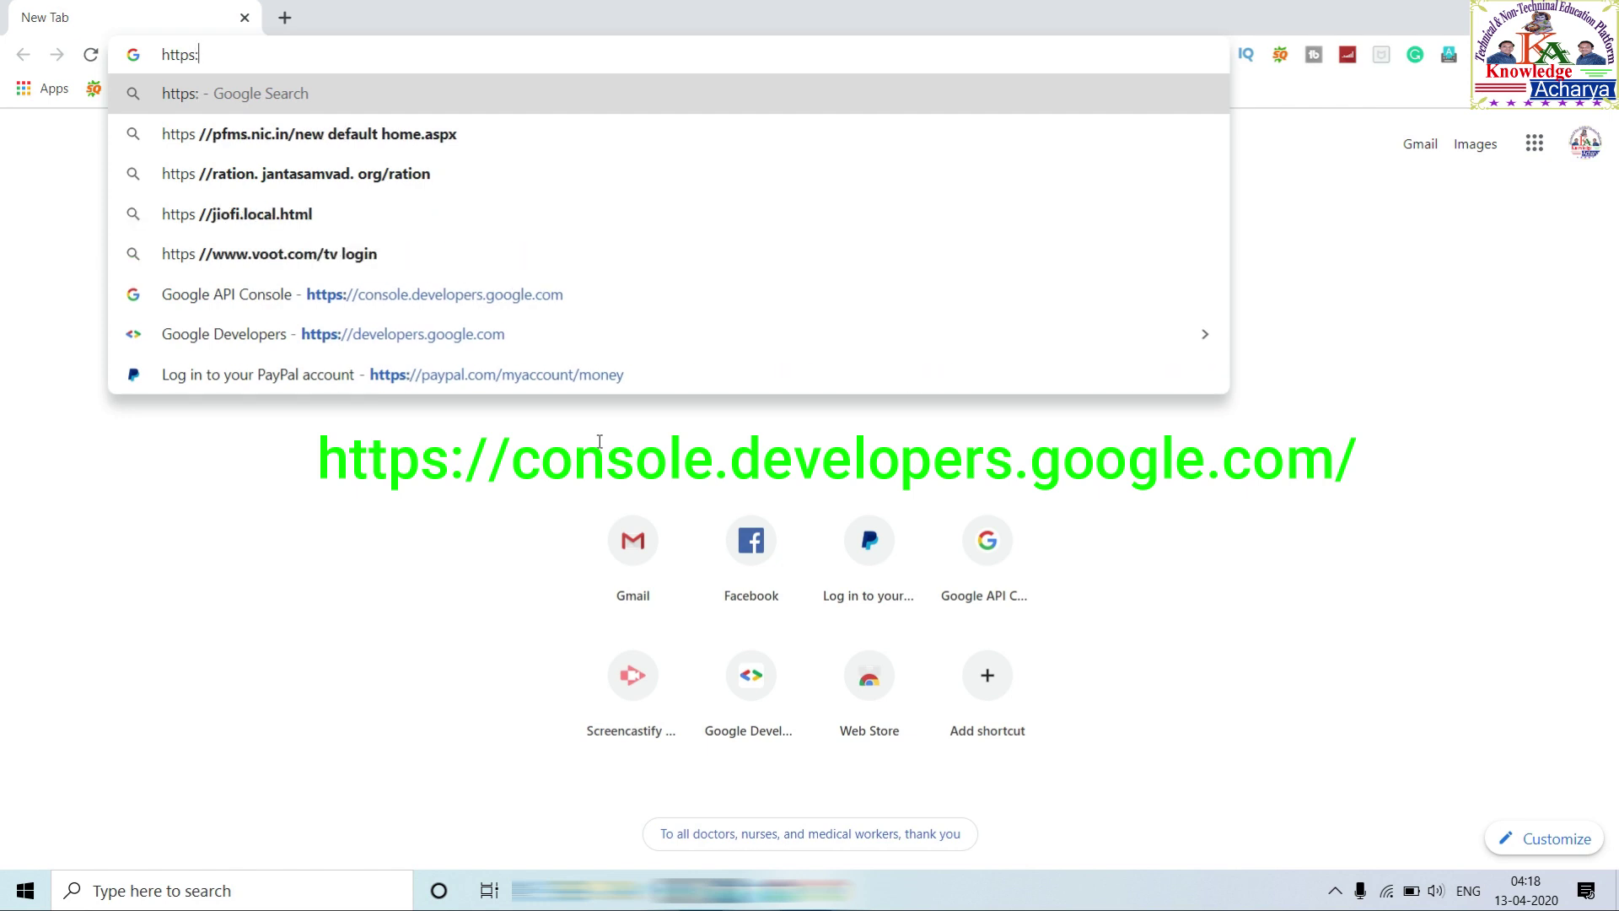
{"action": "type", "text": "//co"}
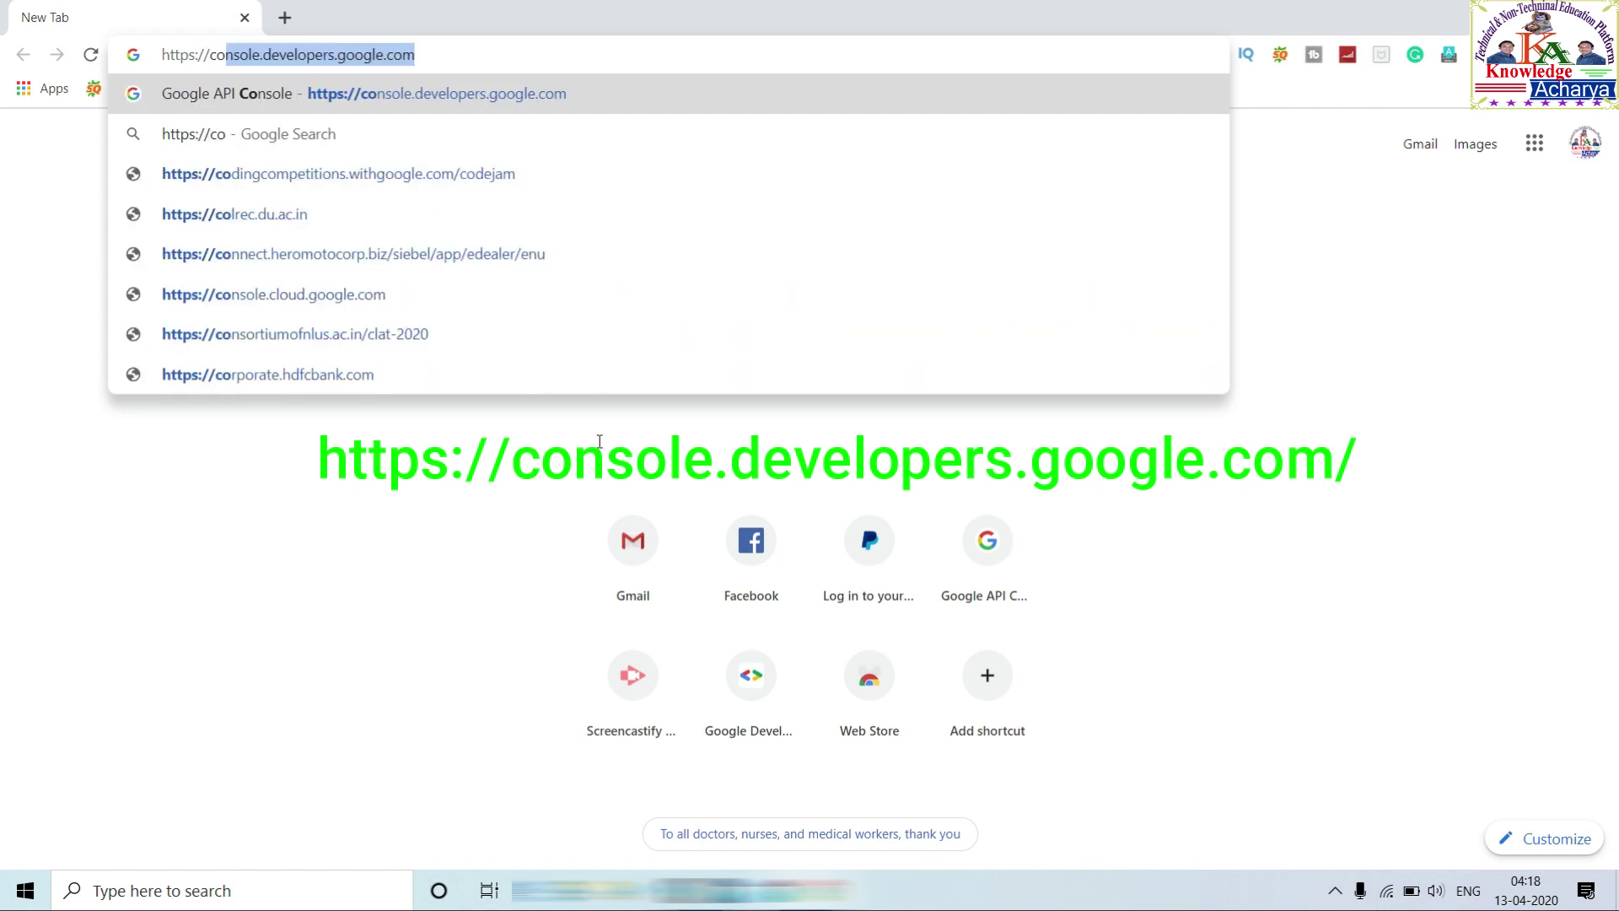
{"action": "type", "text": "nsole"}
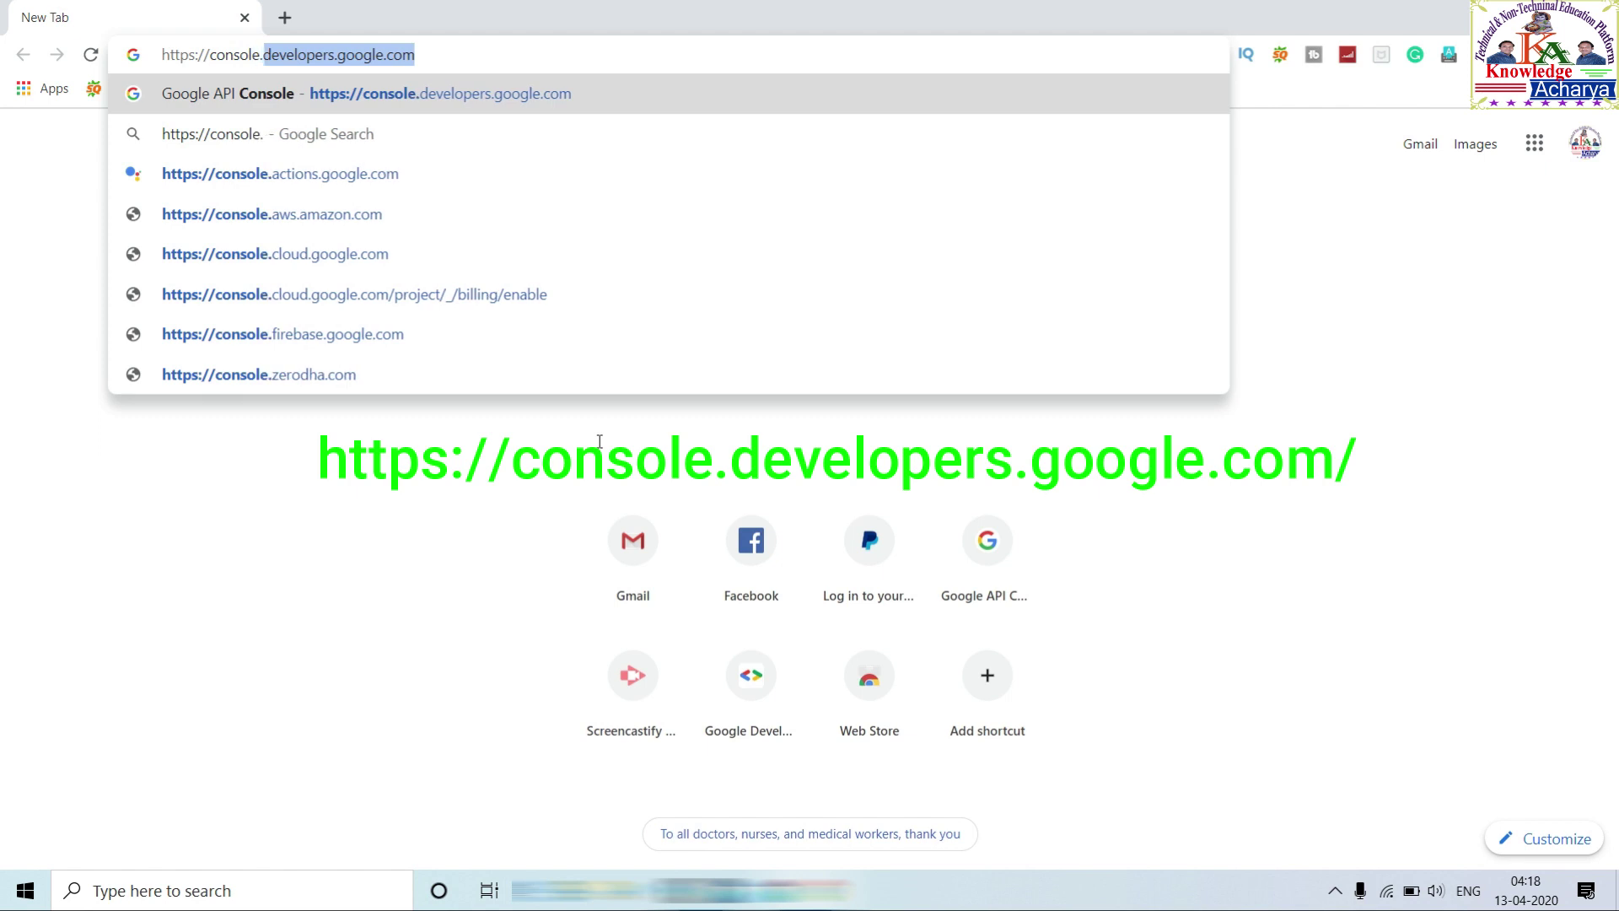
{"action": "type", "text": ".de"}
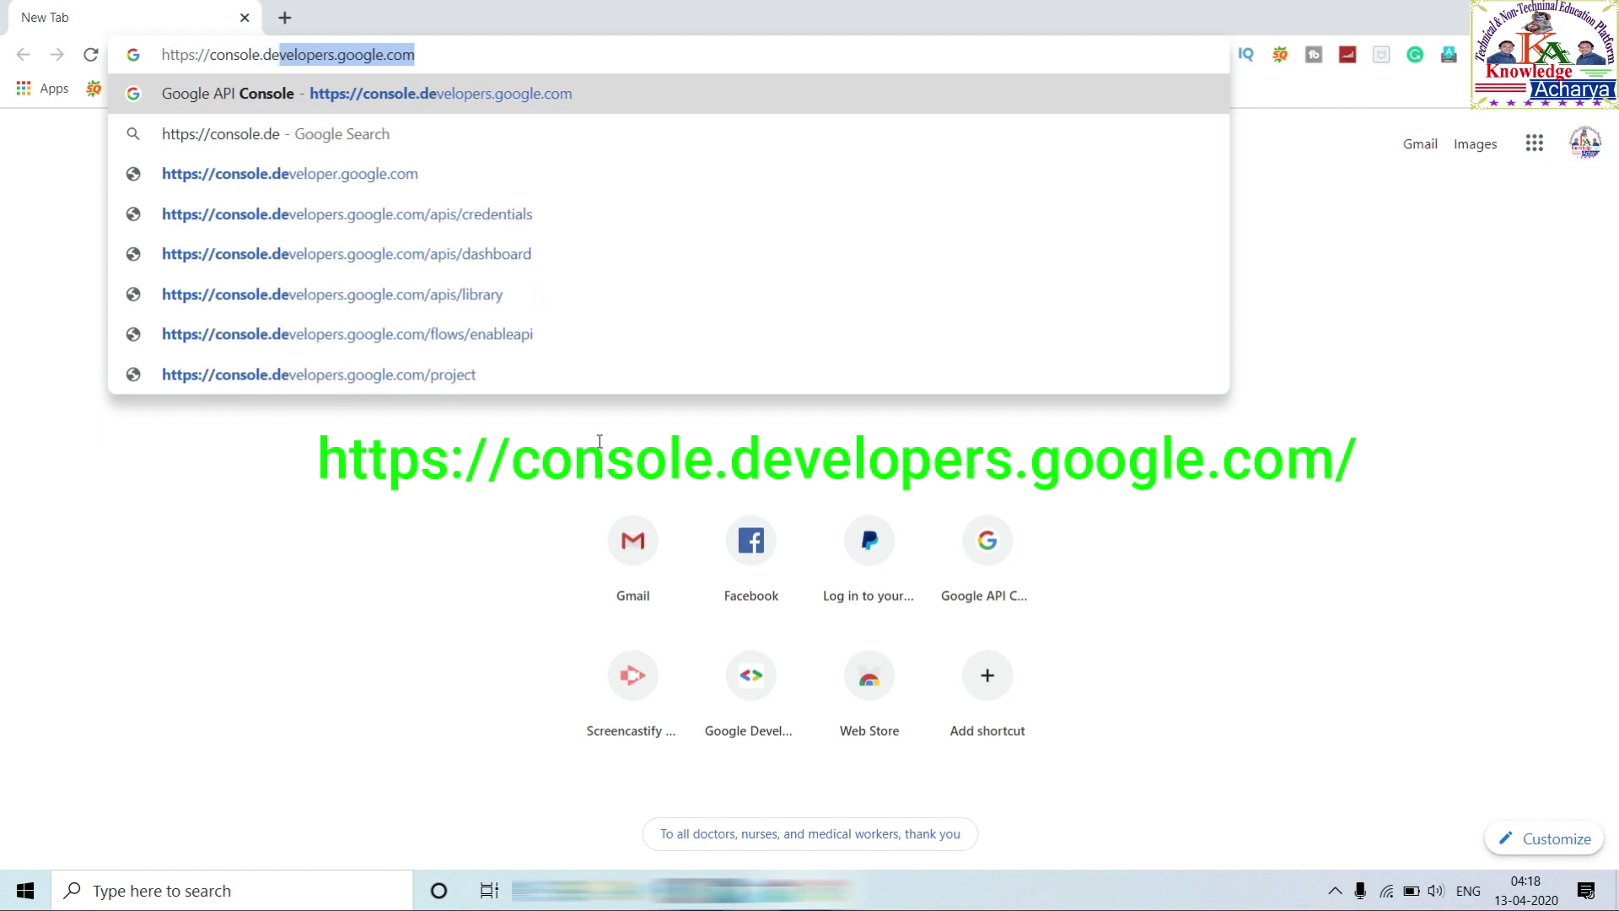
{"action": "type", "text": "veloper"}
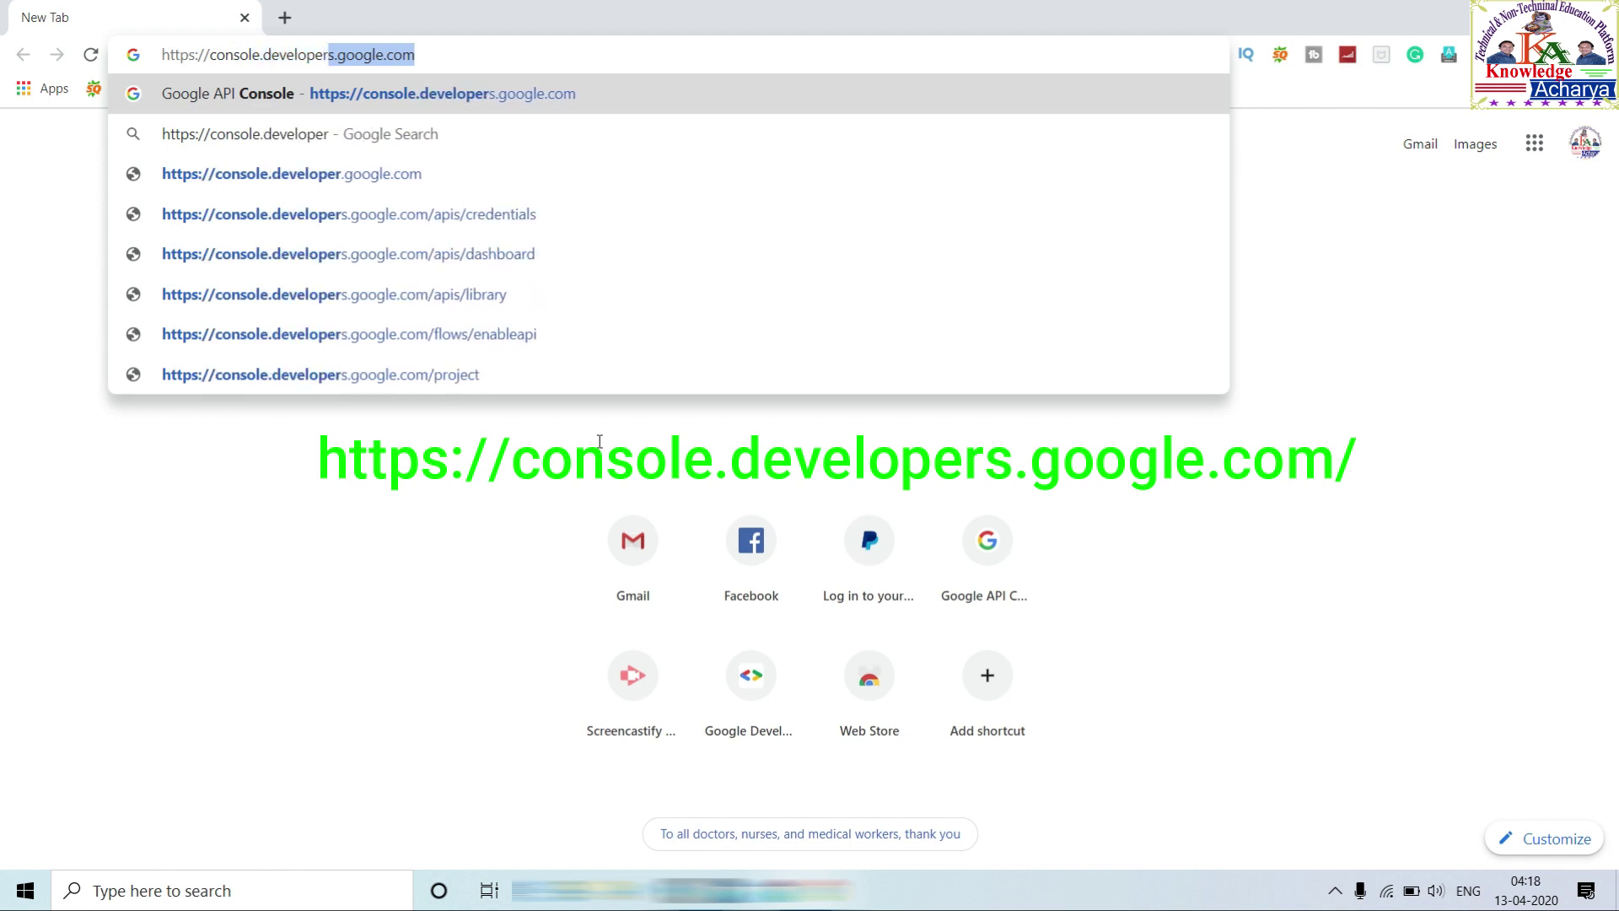
{"action": "type", "text": "s.goog"}
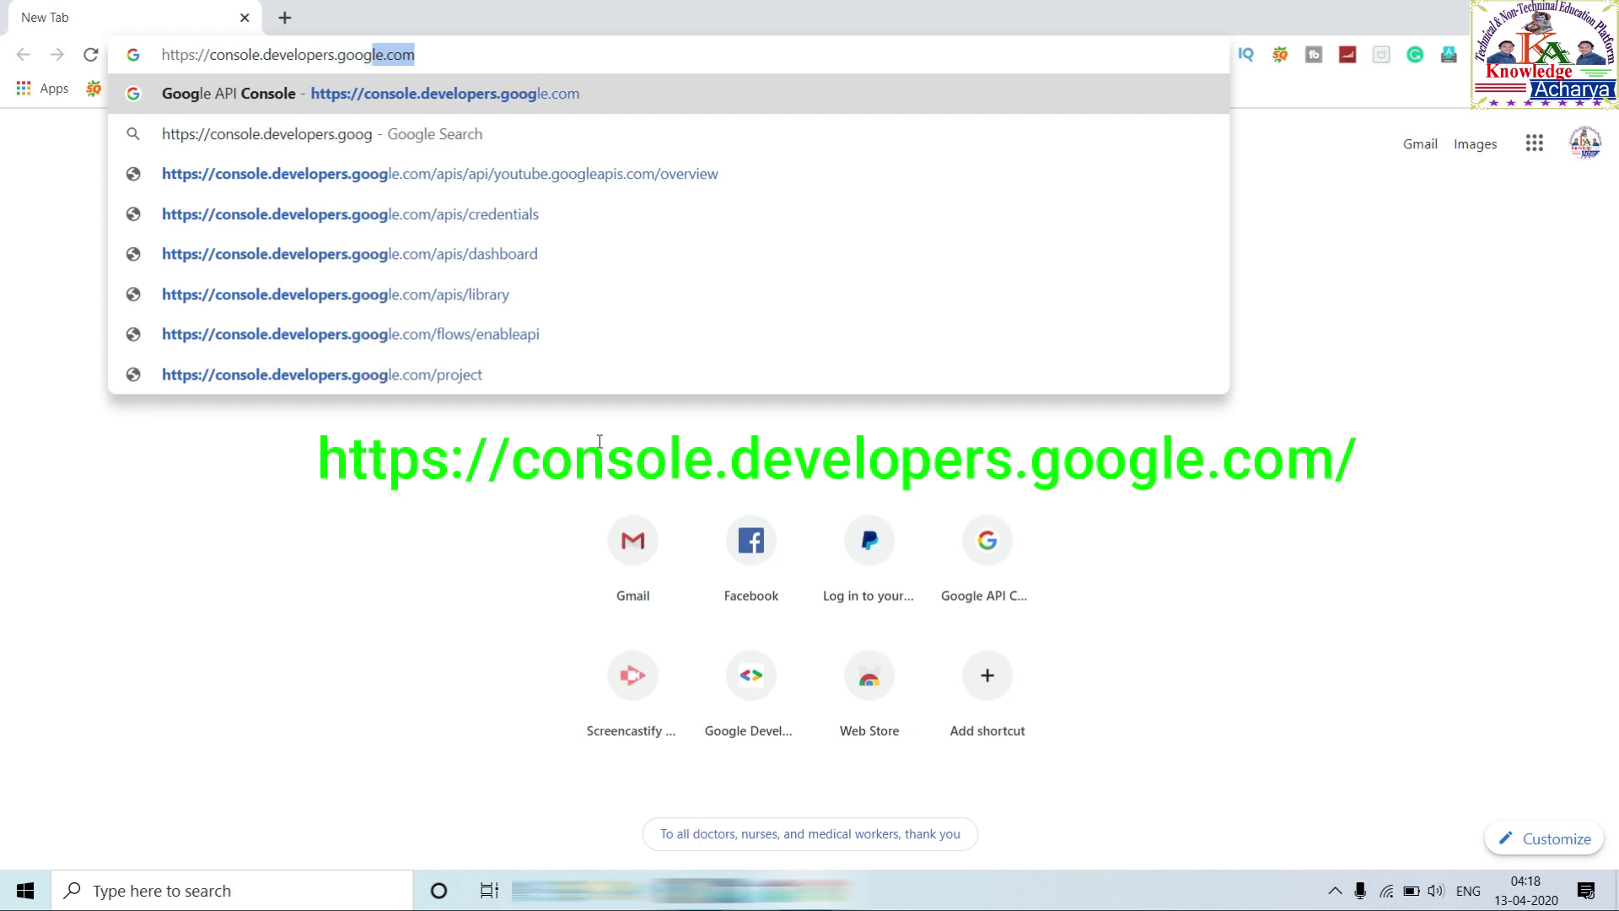
{"action": "type", "text": "le.com"}
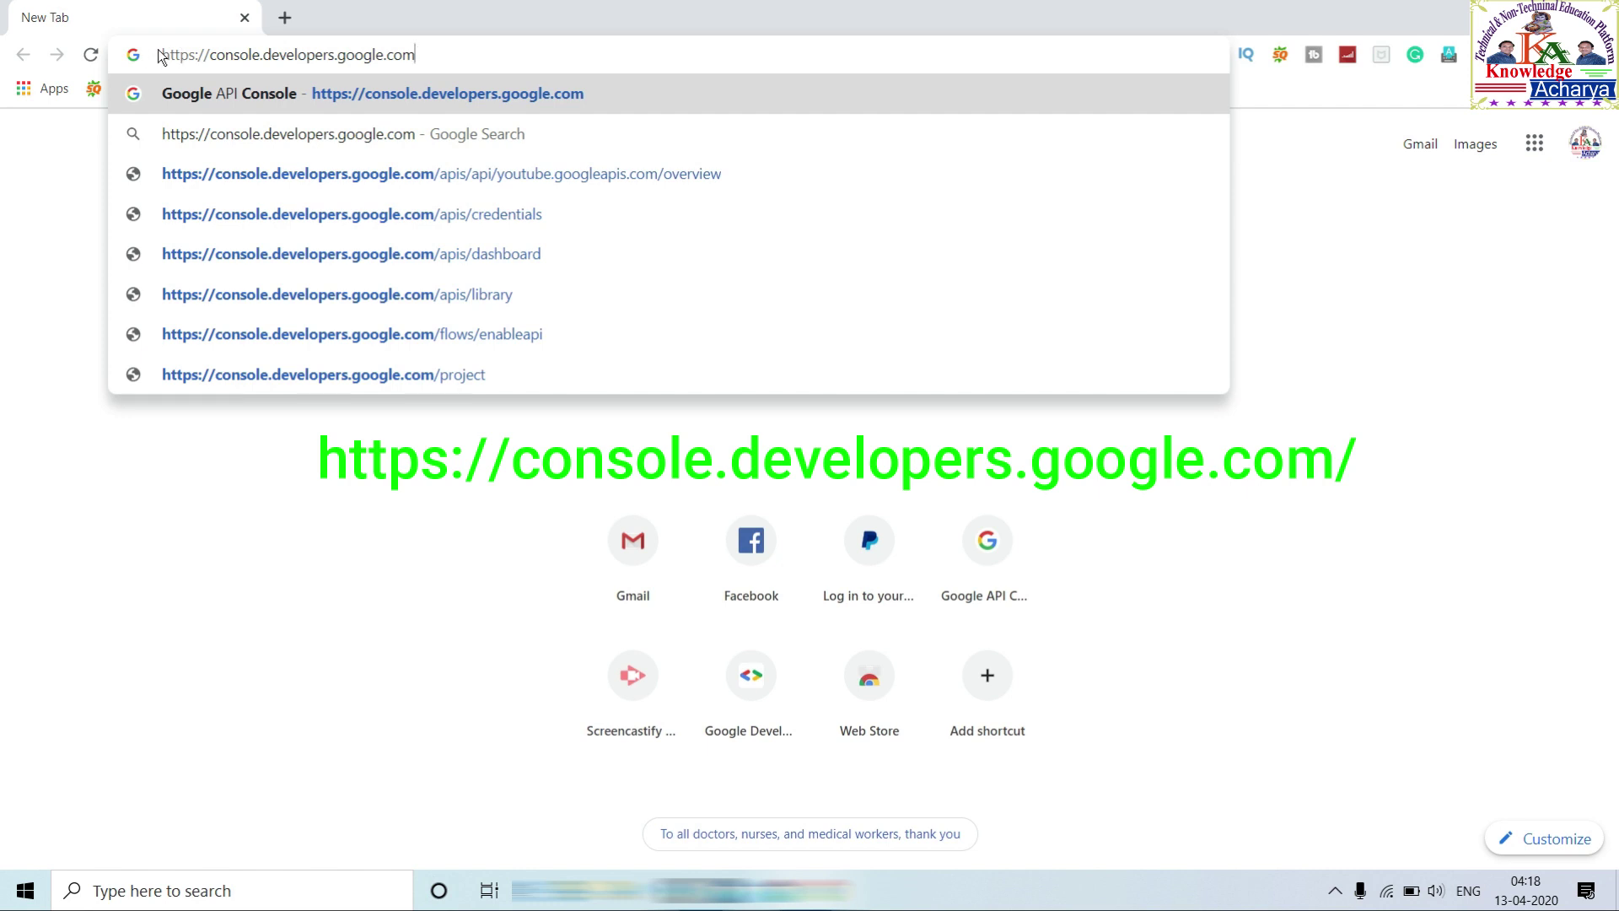
{"action": "left_click_drag", "start_coordinate": [160, 53], "coordinate": [420, 54]}
Step: Load the Google API Console dashboard and bring up the 'Select a project' picker
{"action": "left_click", "coordinate": [420, 57]}
{"action": "key", "text": "Return"}
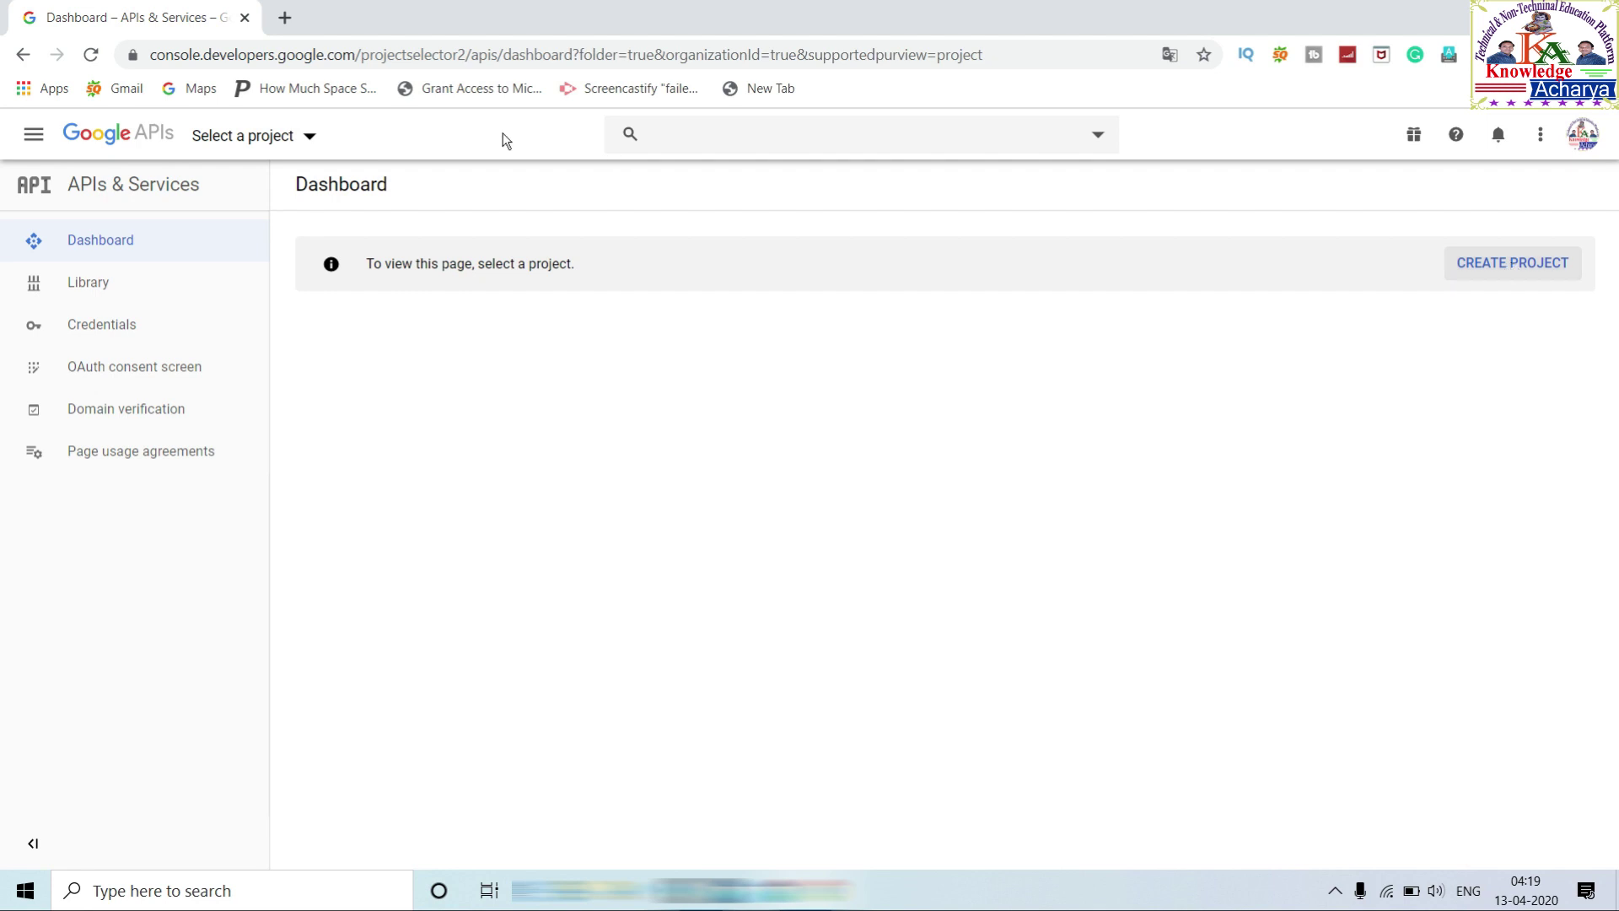
{"action": "left_click", "coordinate": [309, 138]}
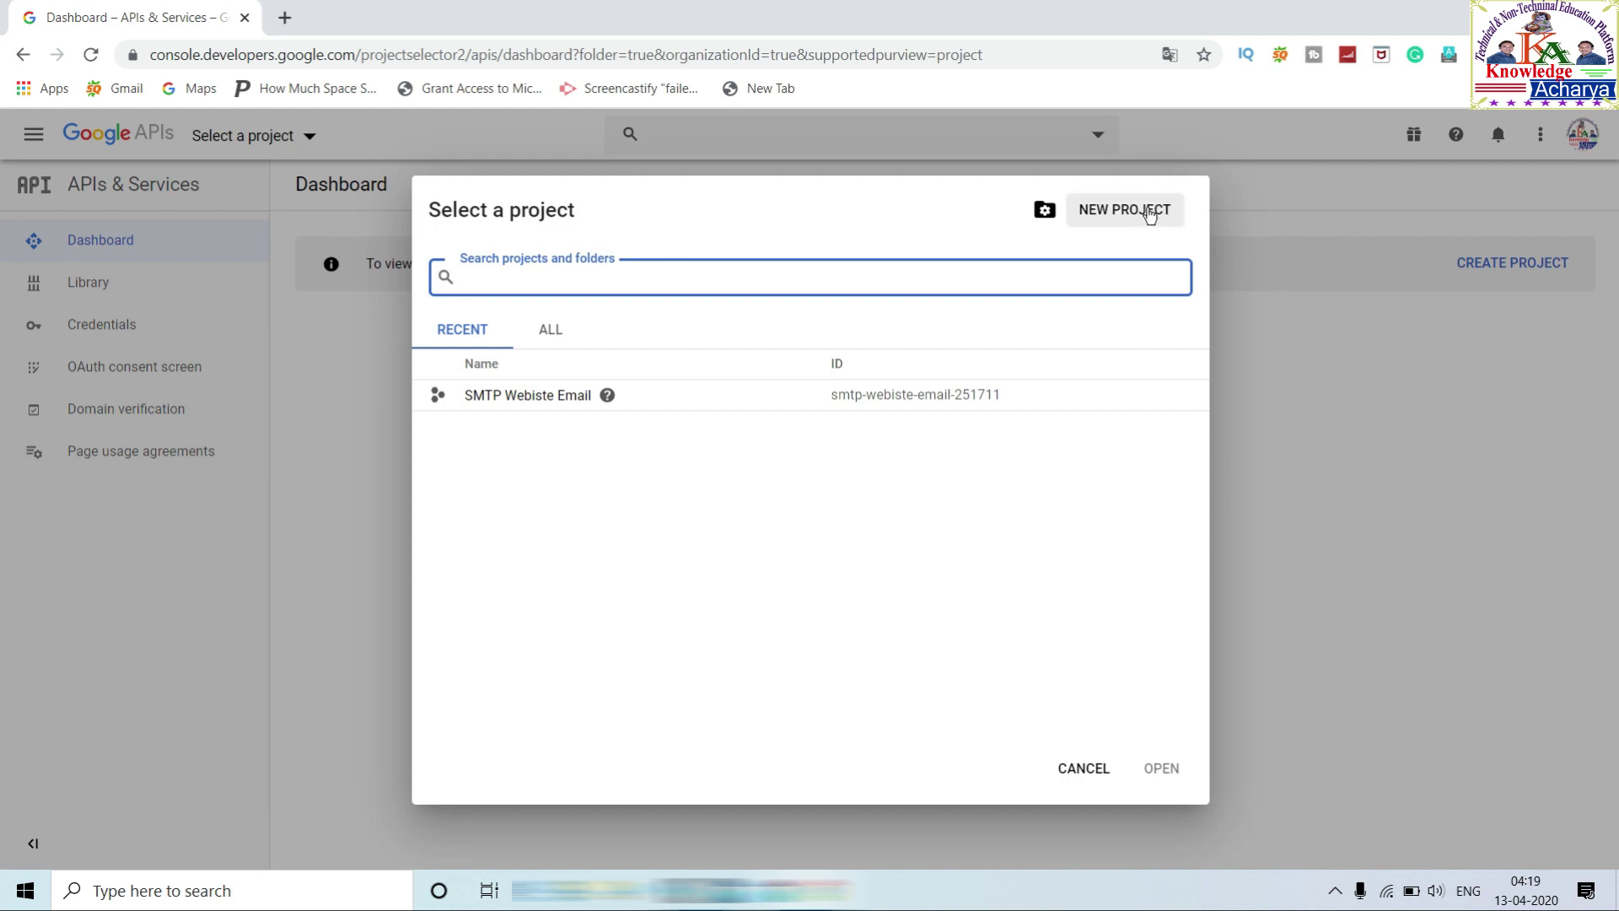
Step: Create a new project named 'My YT Project', fixing the typed name's capitalisation
{"action": "left_click", "coordinate": [1149, 214]}
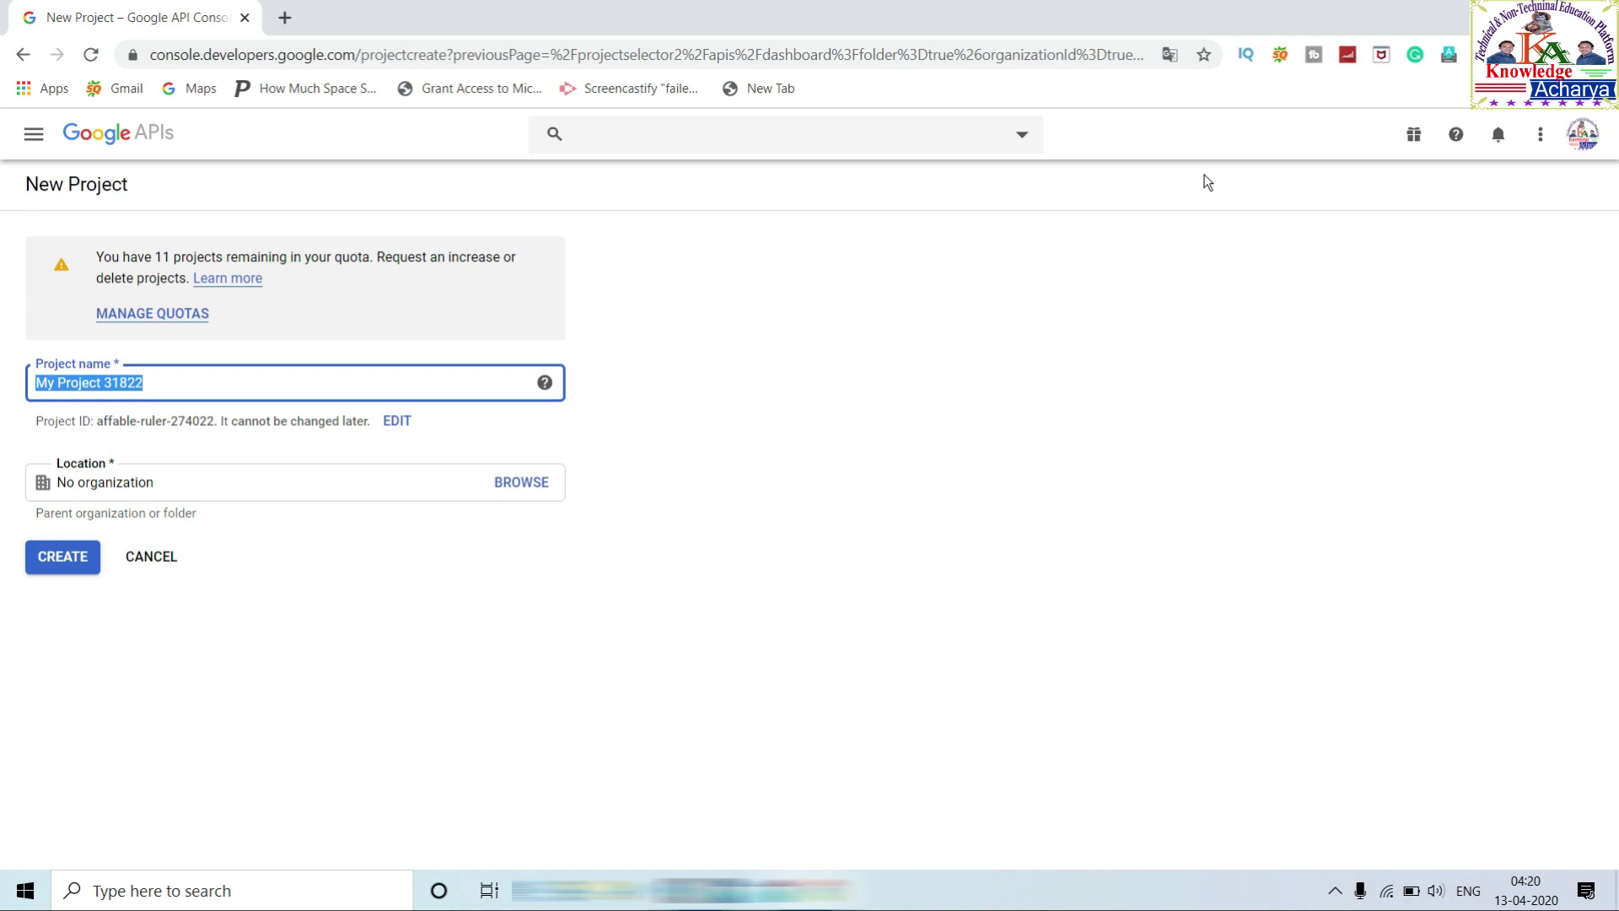
{"action": "type", "text": "My yt Project"}
{"action": "key", "text": "ctrl+Left"}
{"action": "key", "text": "Left"}
{"action": "key", "text": "BackSpace"}
{"action": "key", "text": "BackSpace"}
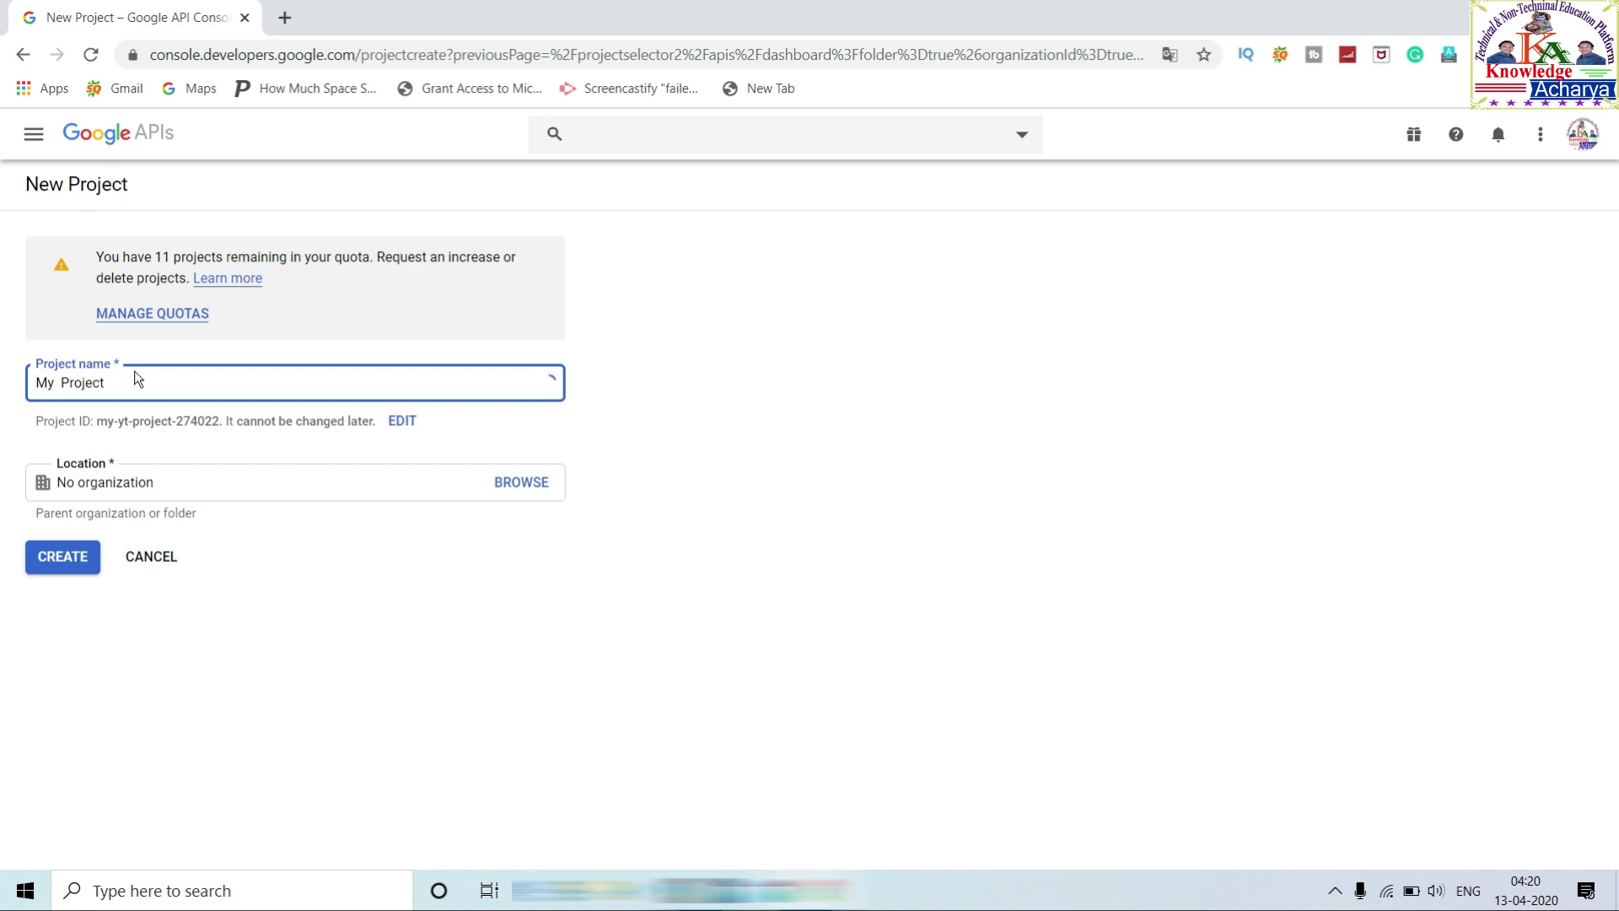
{"action": "type", "text": "YT"}
{"action": "left_click", "coordinate": [72, 560]}
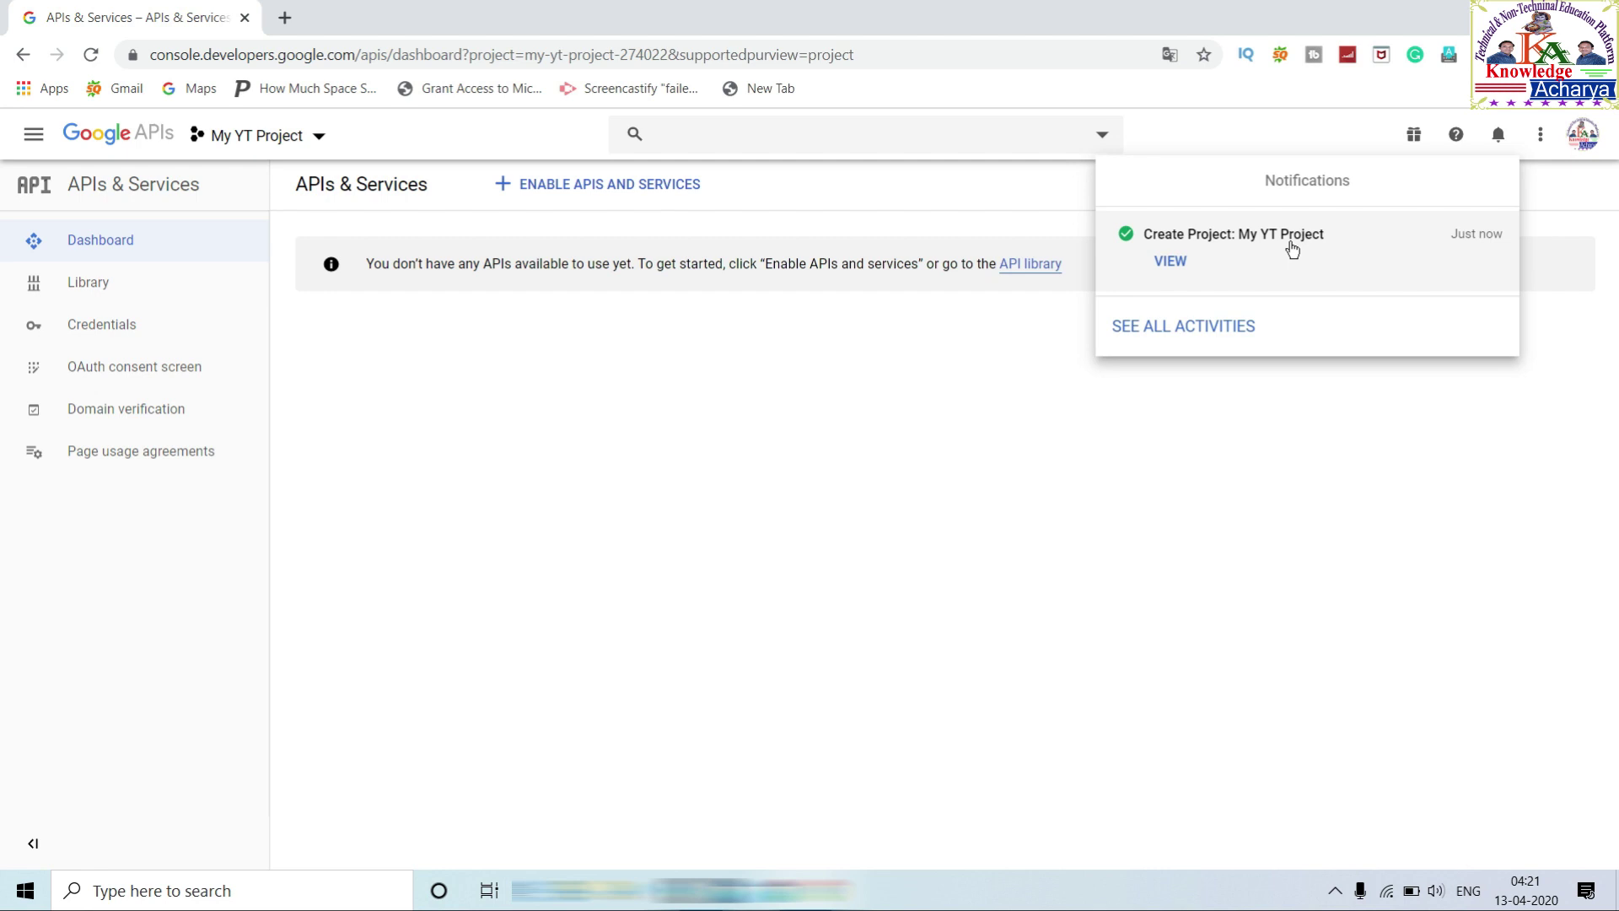
Step: Dismiss the project-created notification and cancel the project list, keeping My YT Project active
{"action": "left_click", "coordinate": [991, 372]}
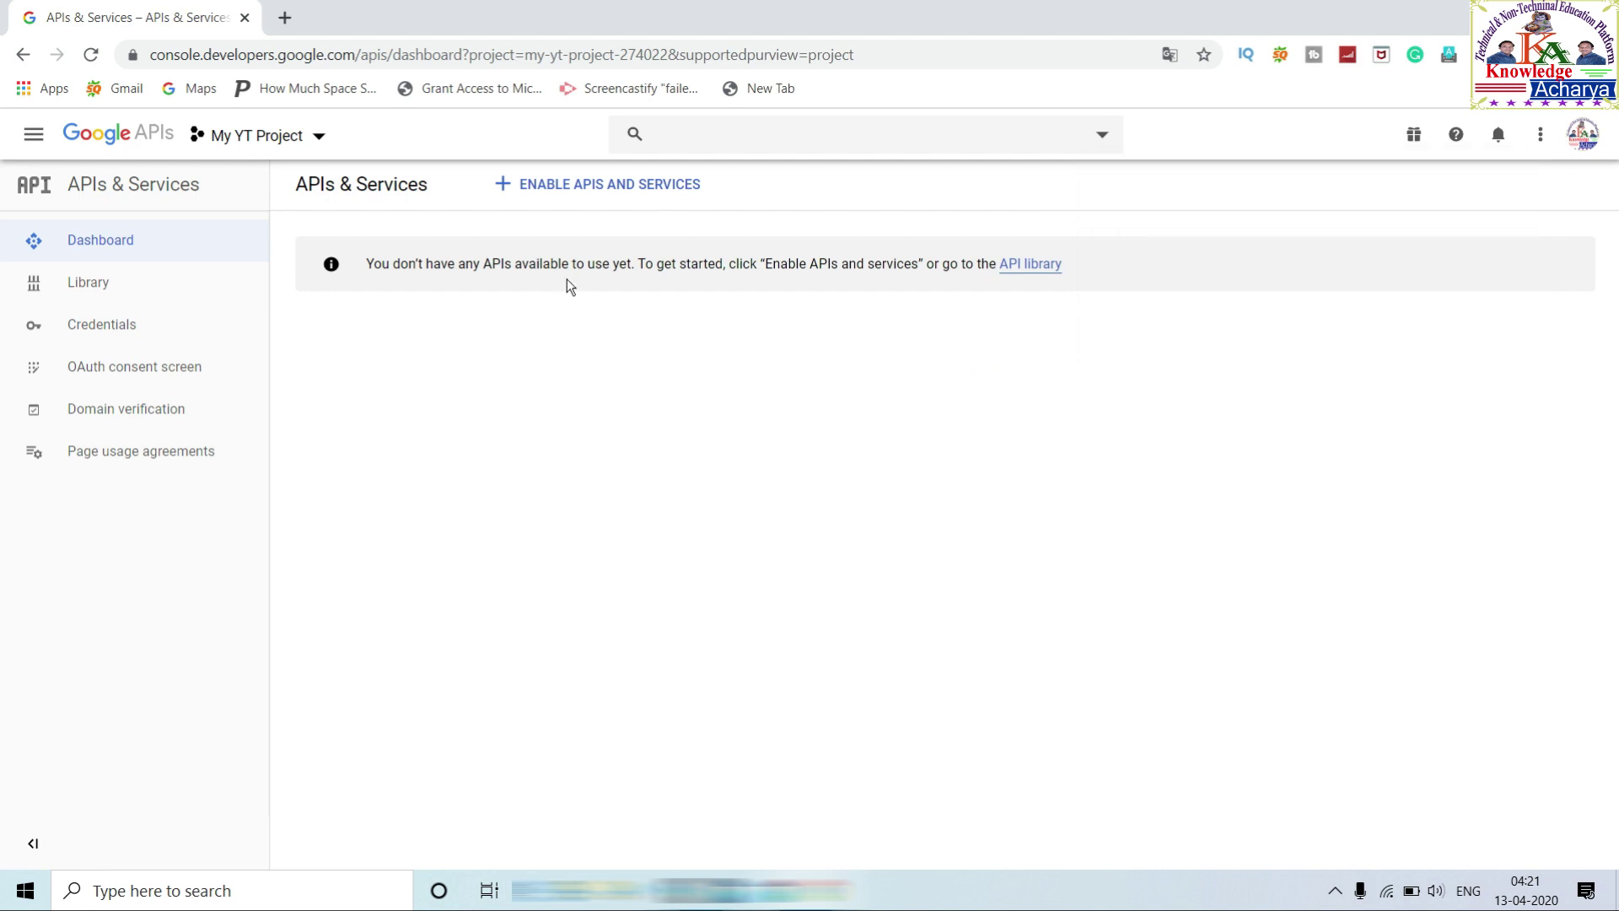
{"action": "left_click", "coordinate": [322, 139]}
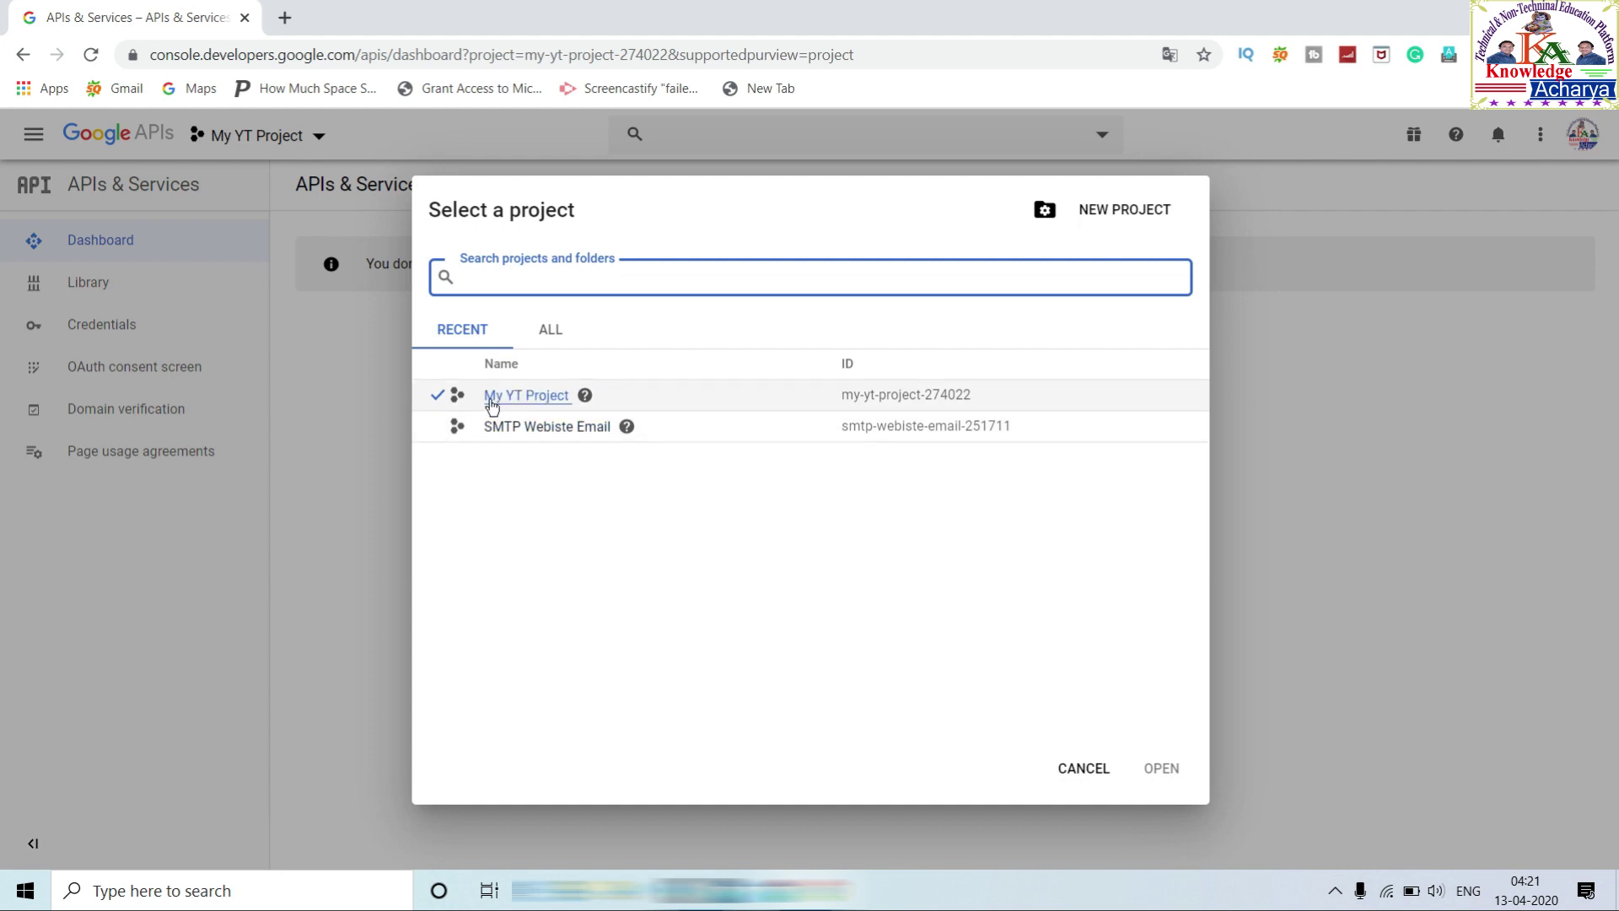
{"action": "left_click", "coordinate": [1083, 768]}
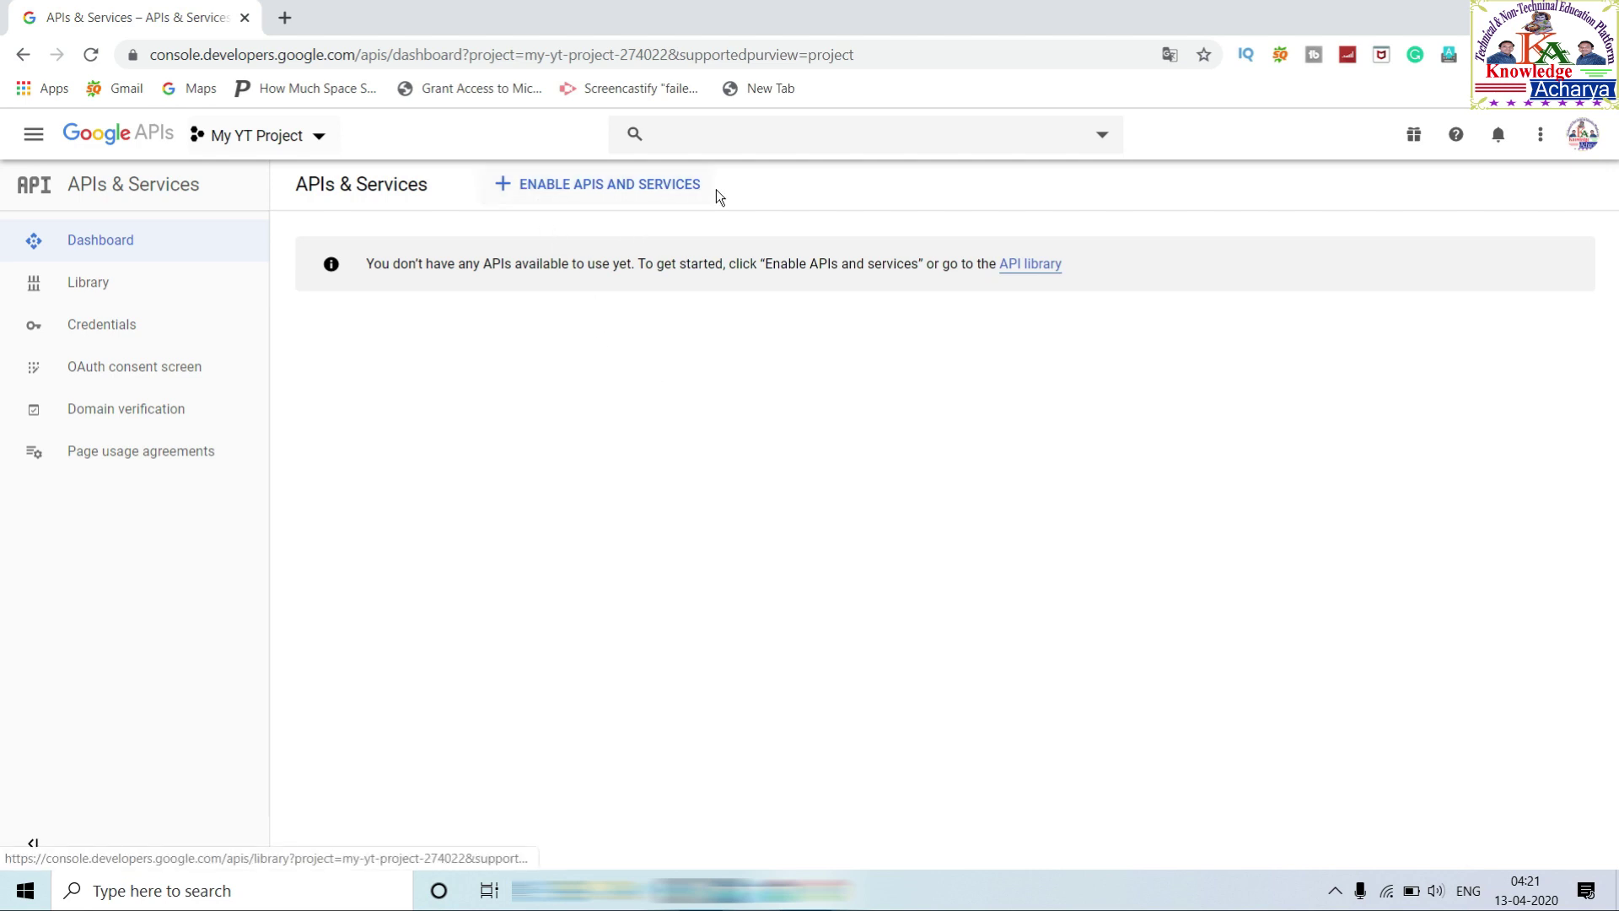
Step: Return to the APIs & Services dashboard and open the API Library, browsing its categories
{"action": "left_click", "coordinate": [588, 188]}
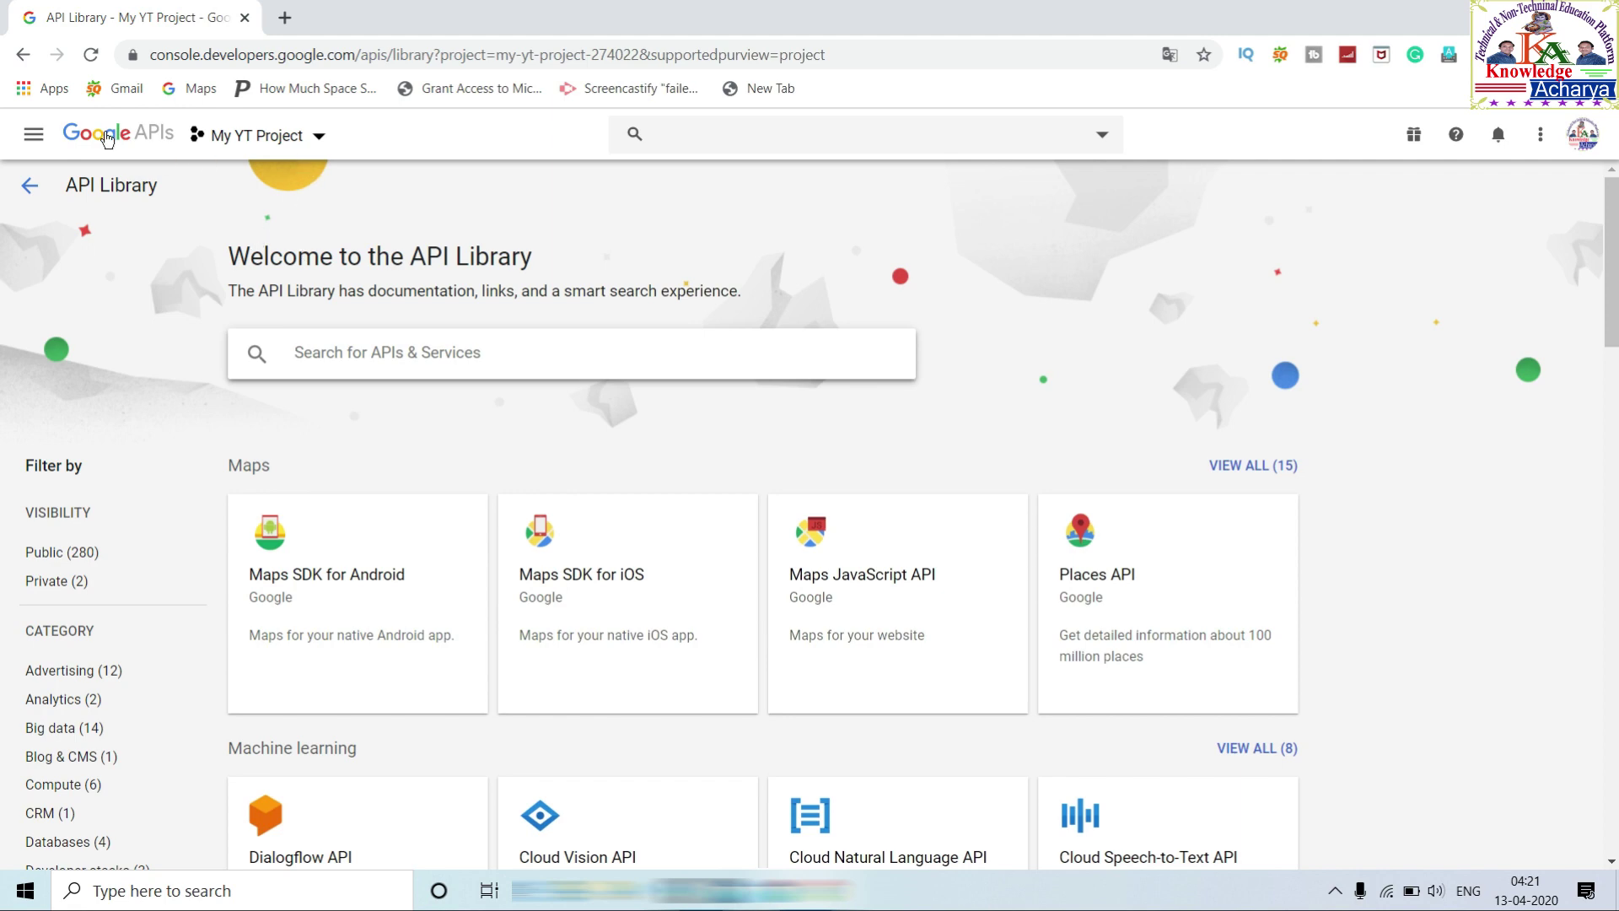
{"action": "left_click", "coordinate": [23, 54]}
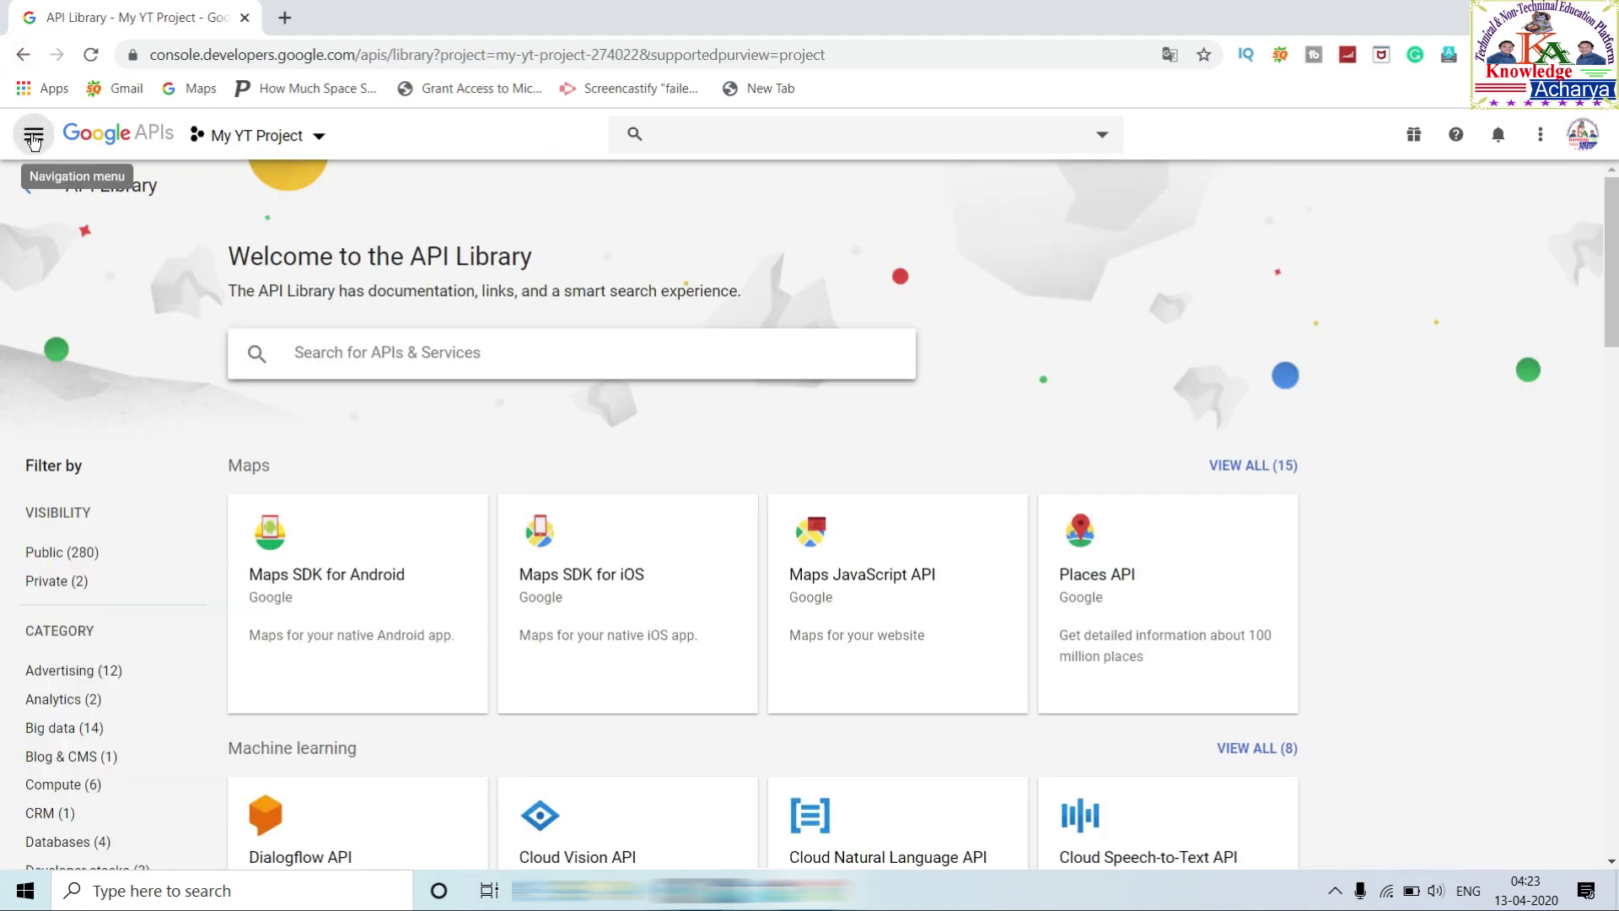
{"action": "left_click", "coordinate": [33, 138]}
{"action": "mouse_move", "coordinate": [123, 205]}
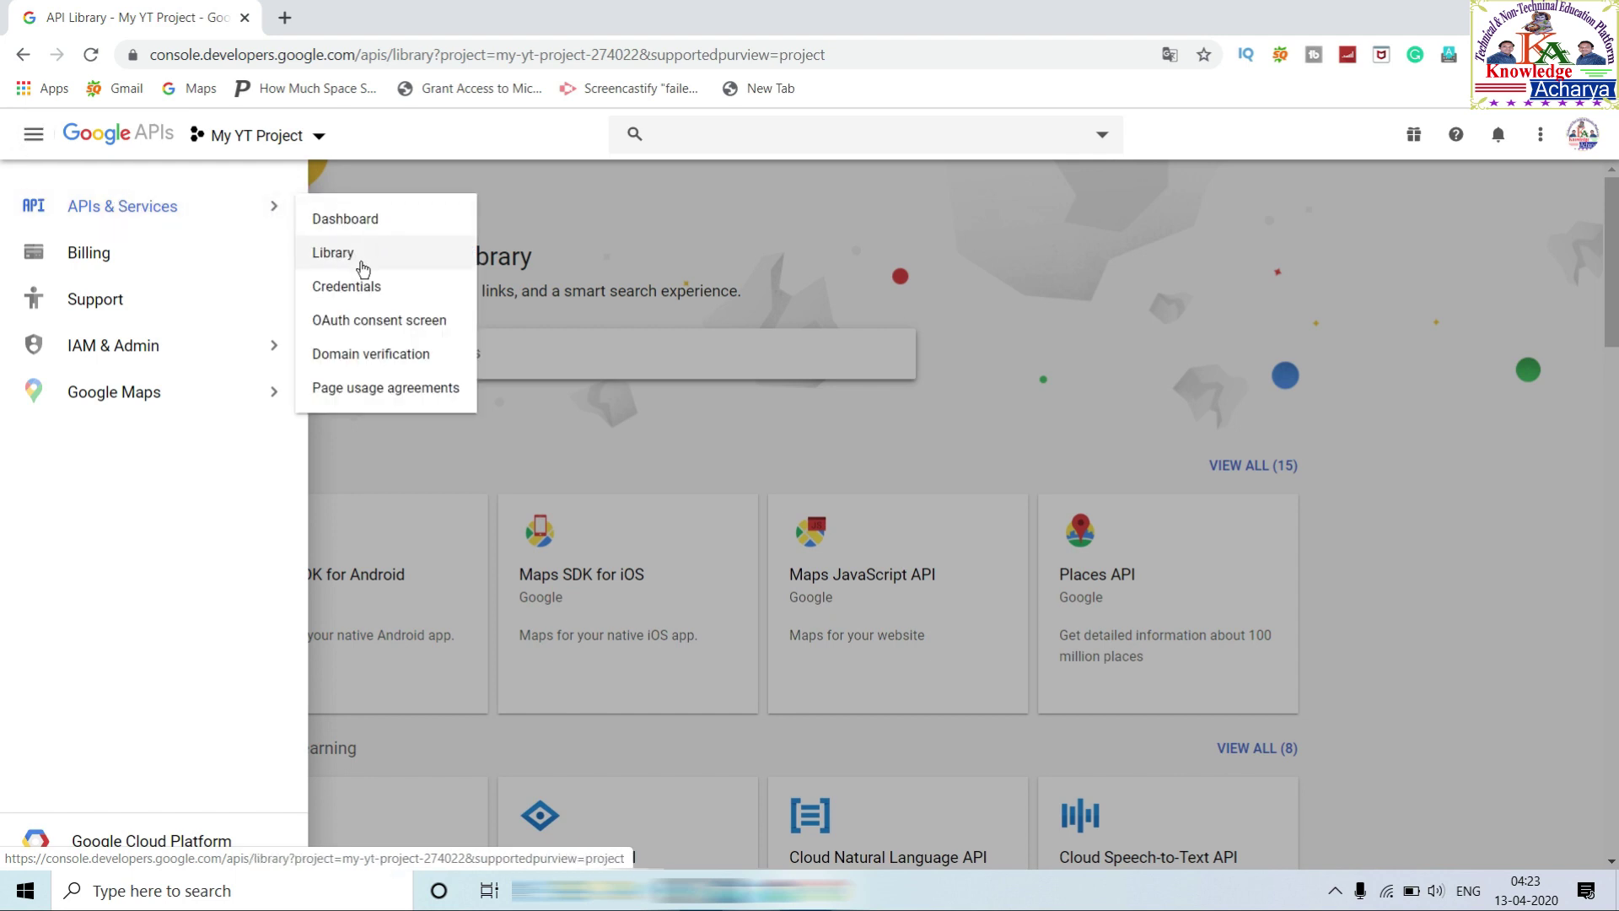
{"action": "left_click", "coordinate": [361, 257]}
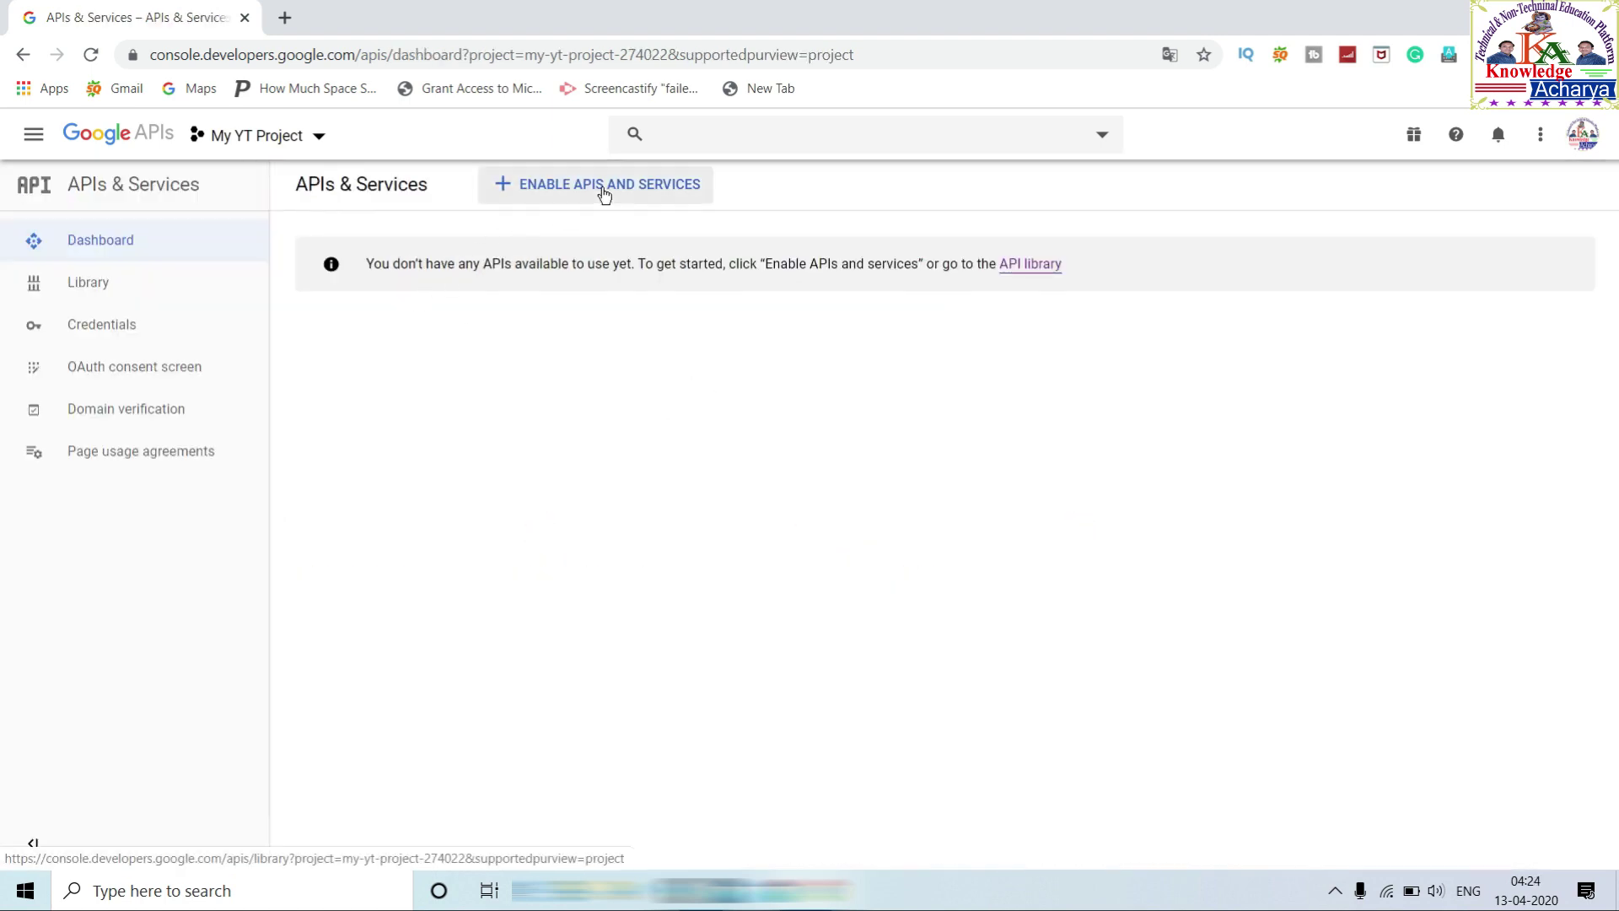
{"action": "left_click", "coordinate": [604, 193]}
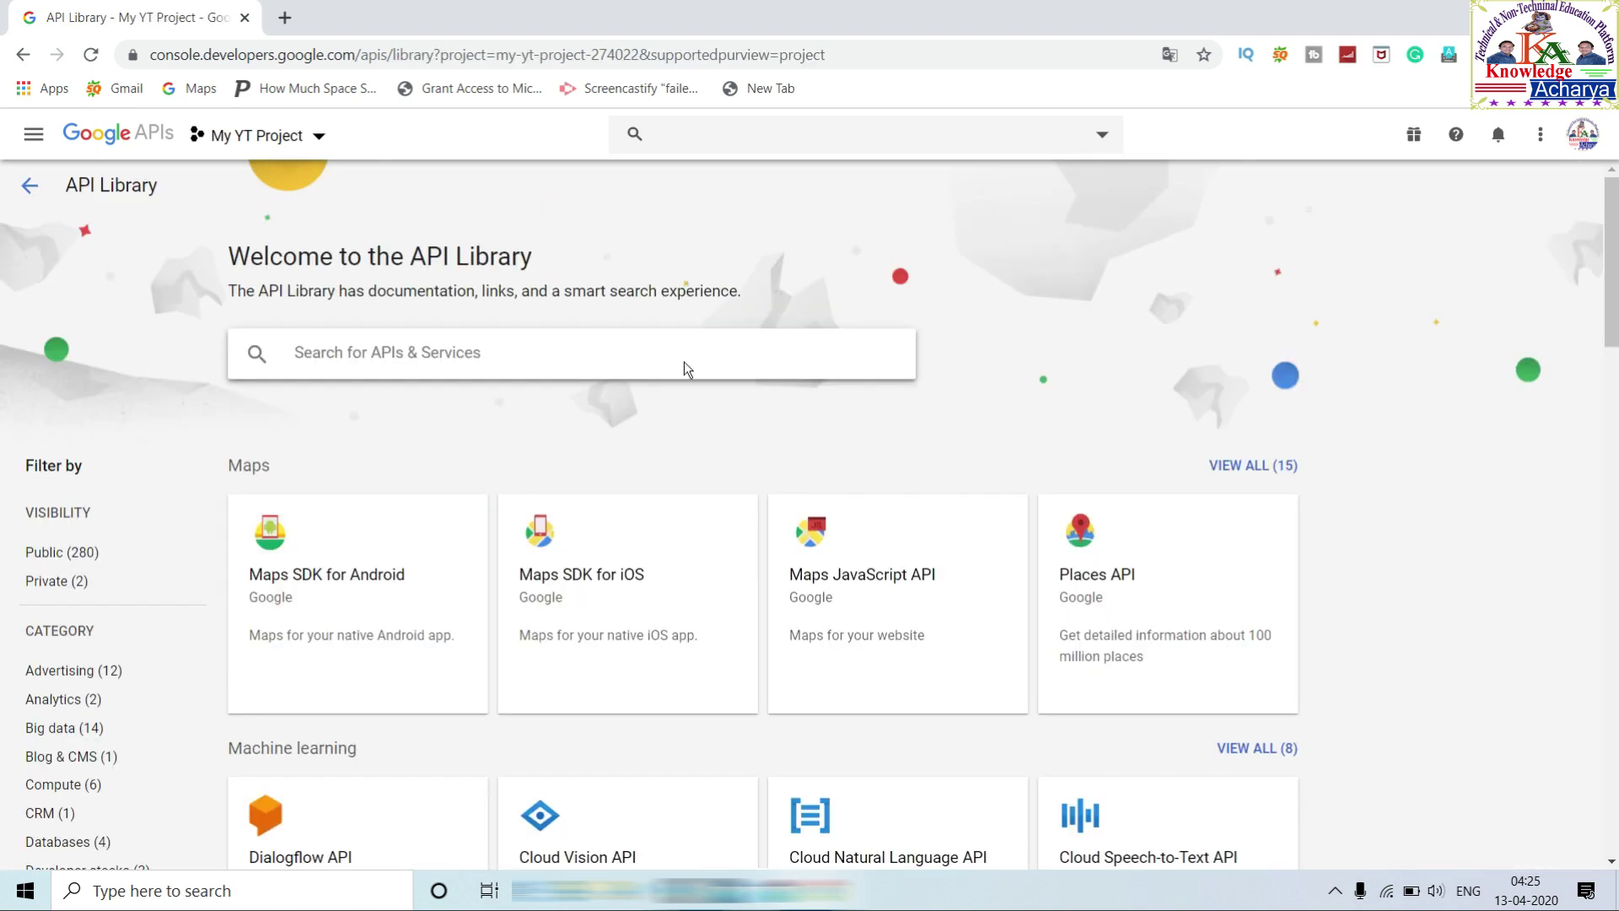
{"action": "scroll", "coordinate": [685, 369], "scroll_direction": "down", "scroll_amount": 5}
{"action": "scroll", "coordinate": [685, 369], "scroll_direction": "down", "scroll_amount": 5}
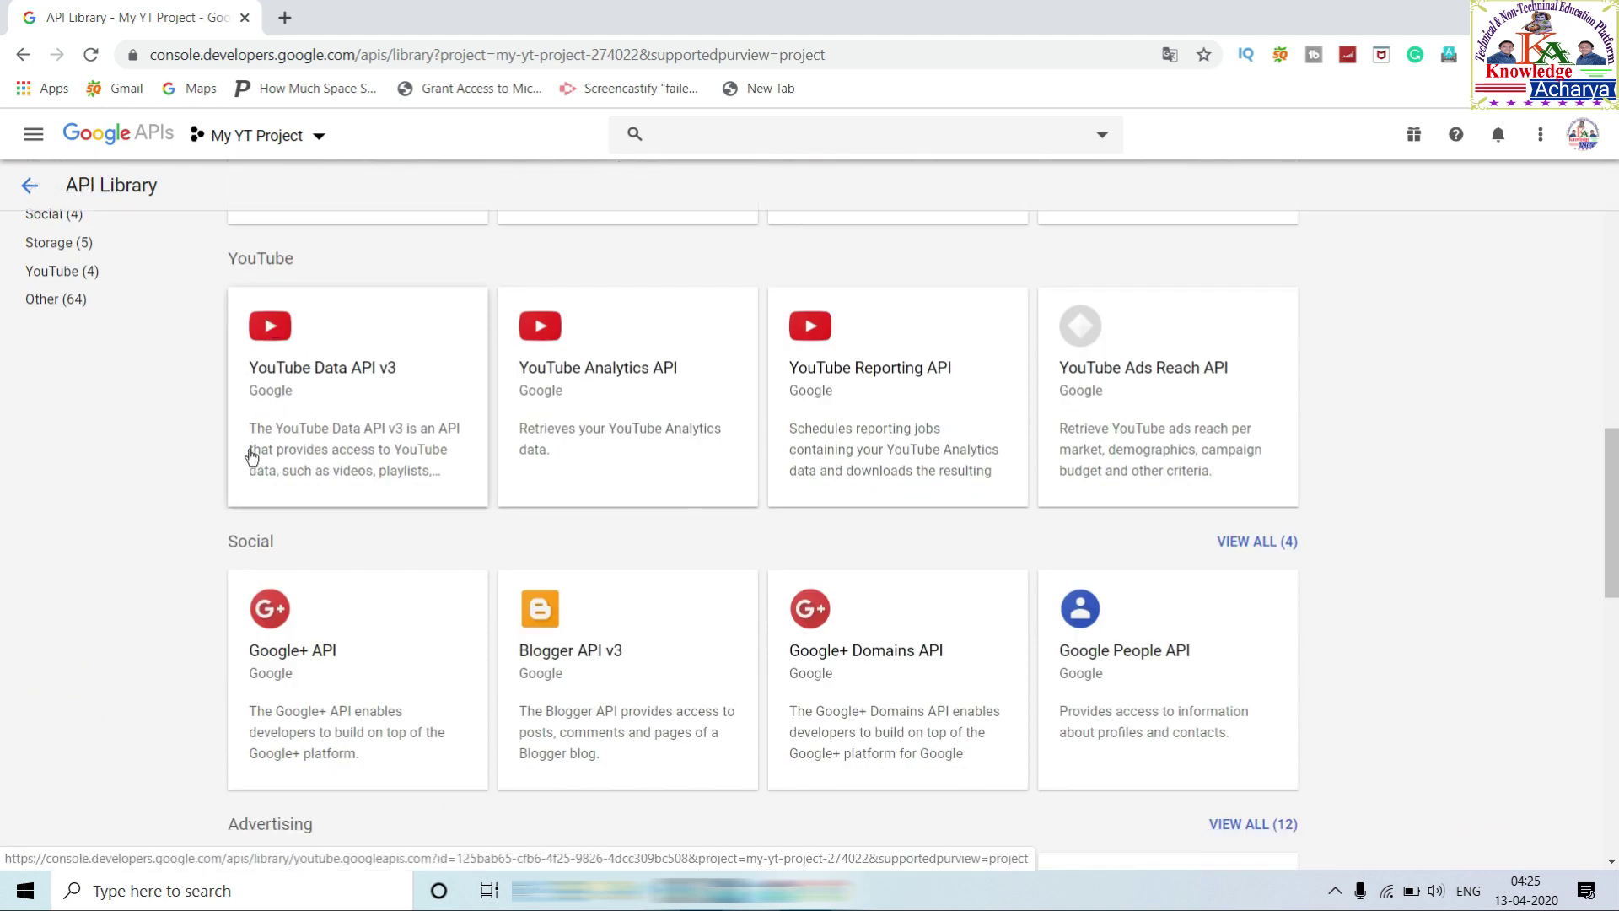
{"action": "scroll", "coordinate": [413, 455], "scroll_direction": "up", "scroll_amount": 8}
Step: Search the API Library for YouTube and open the YouTube Data API v3 result
{"action": "scroll", "coordinate": [413, 458], "scroll_direction": "up", "scroll_amount": 4}
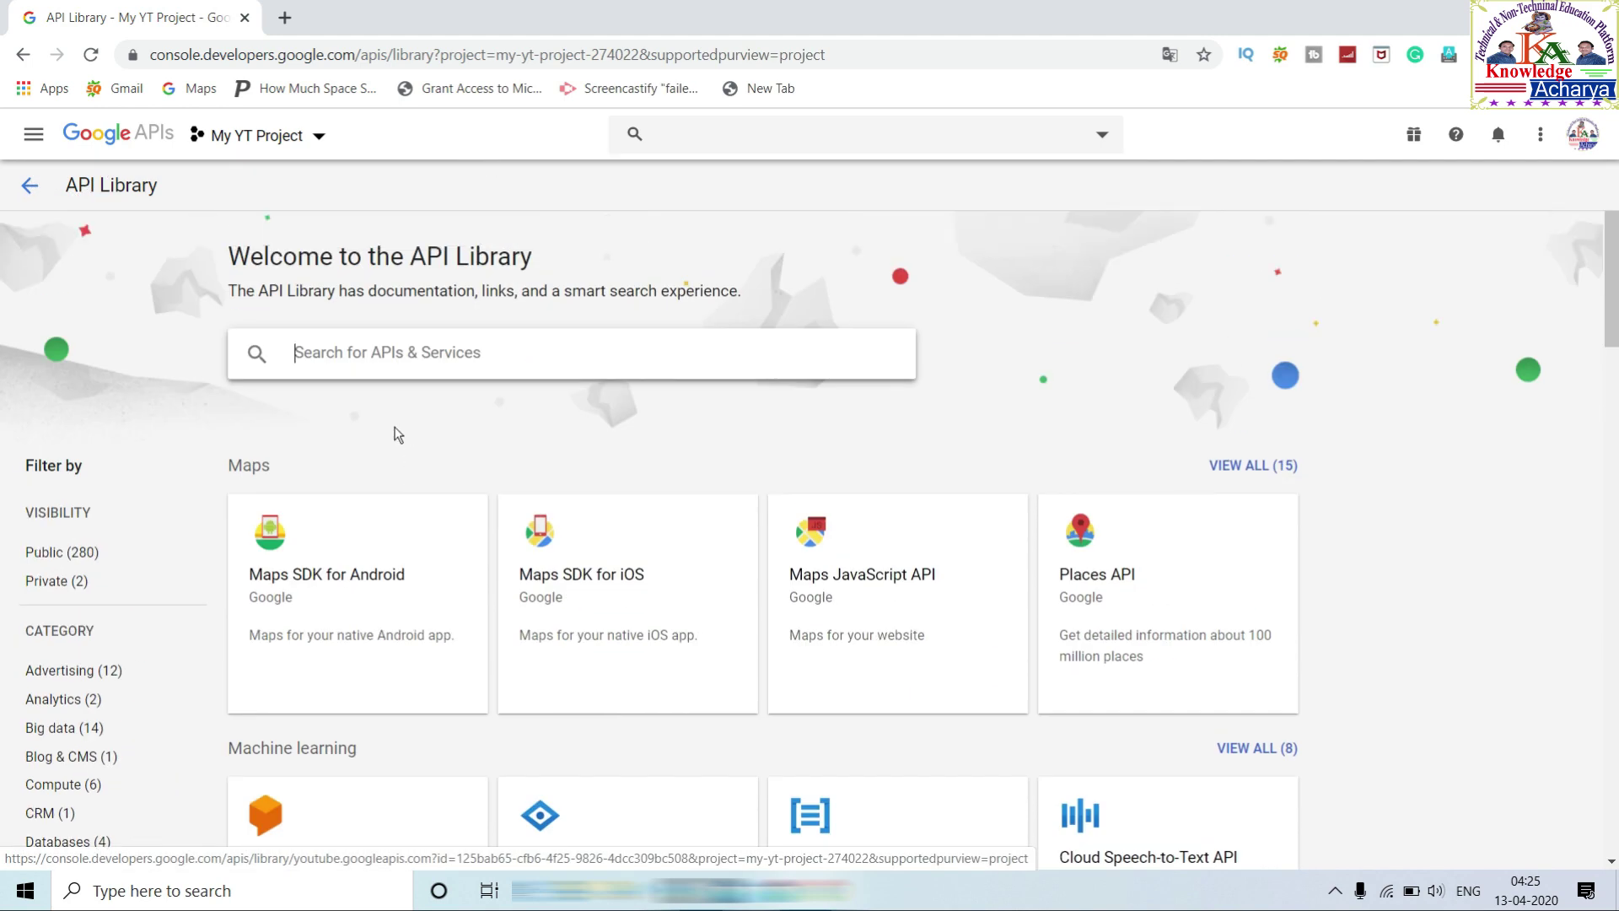
{"action": "left_click", "coordinate": [370, 354]}
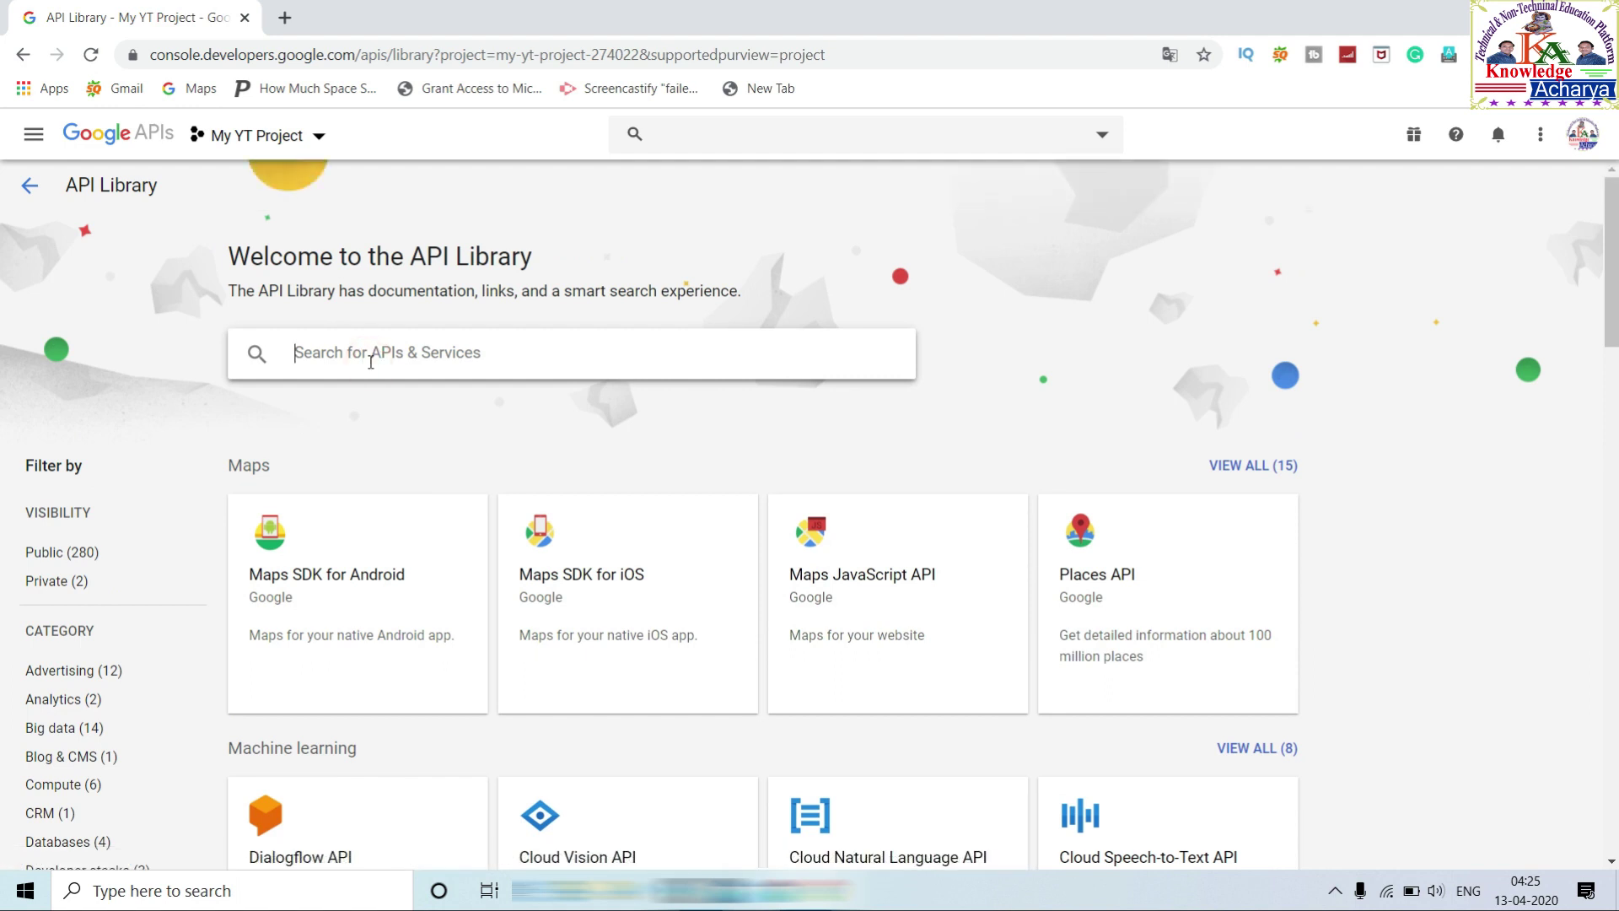
{"action": "type", "text": "youube"}
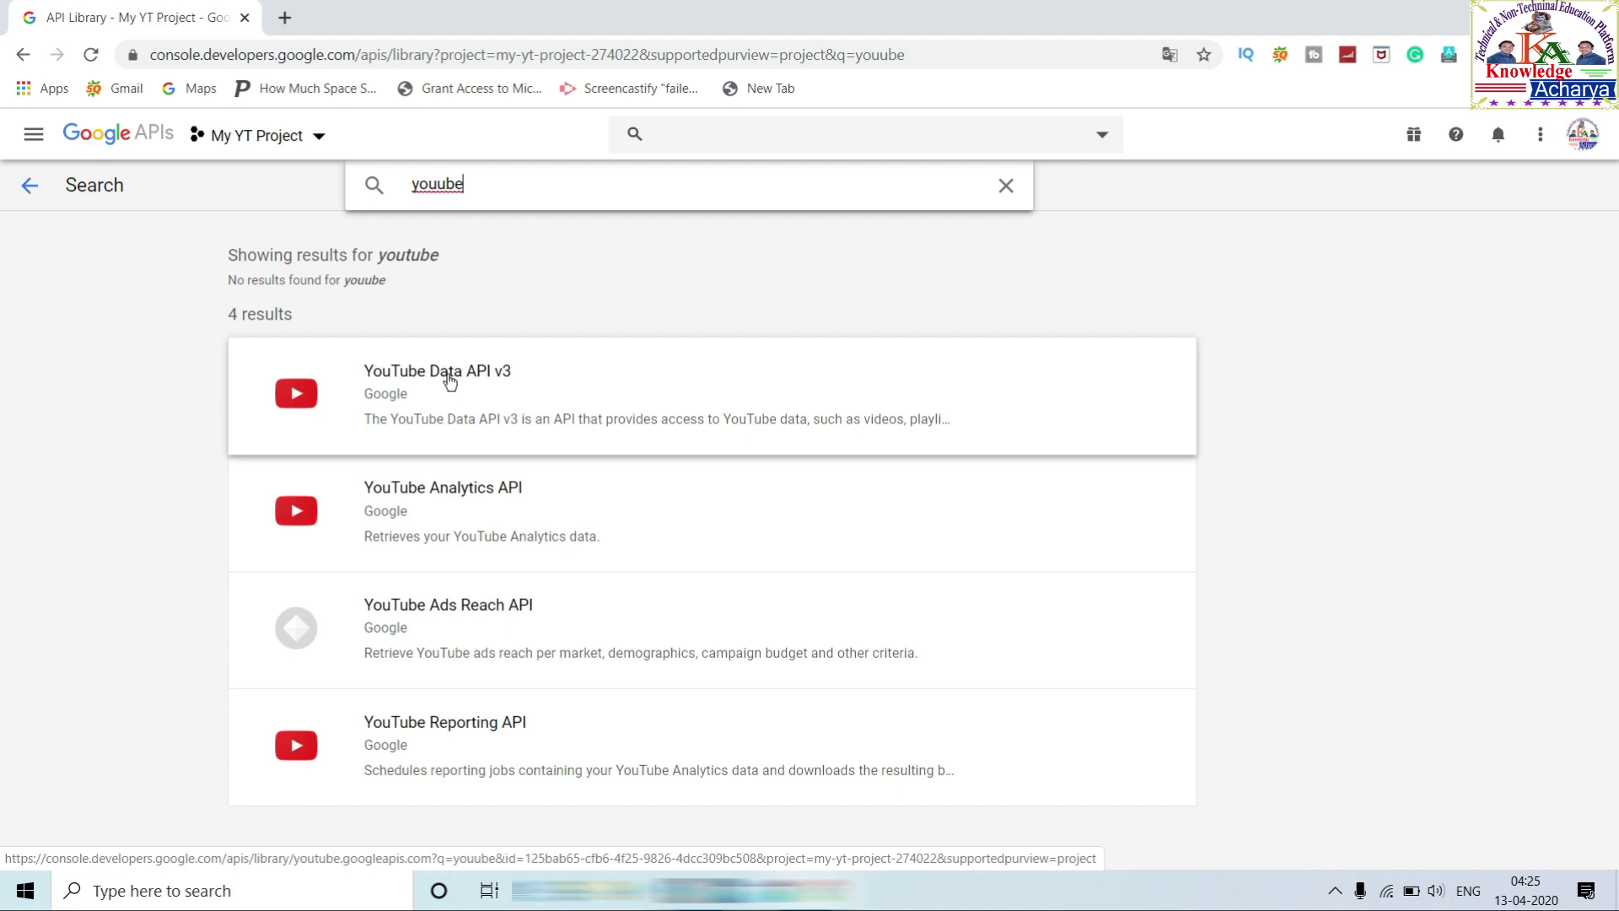
{"action": "left_click", "coordinate": [480, 383]}
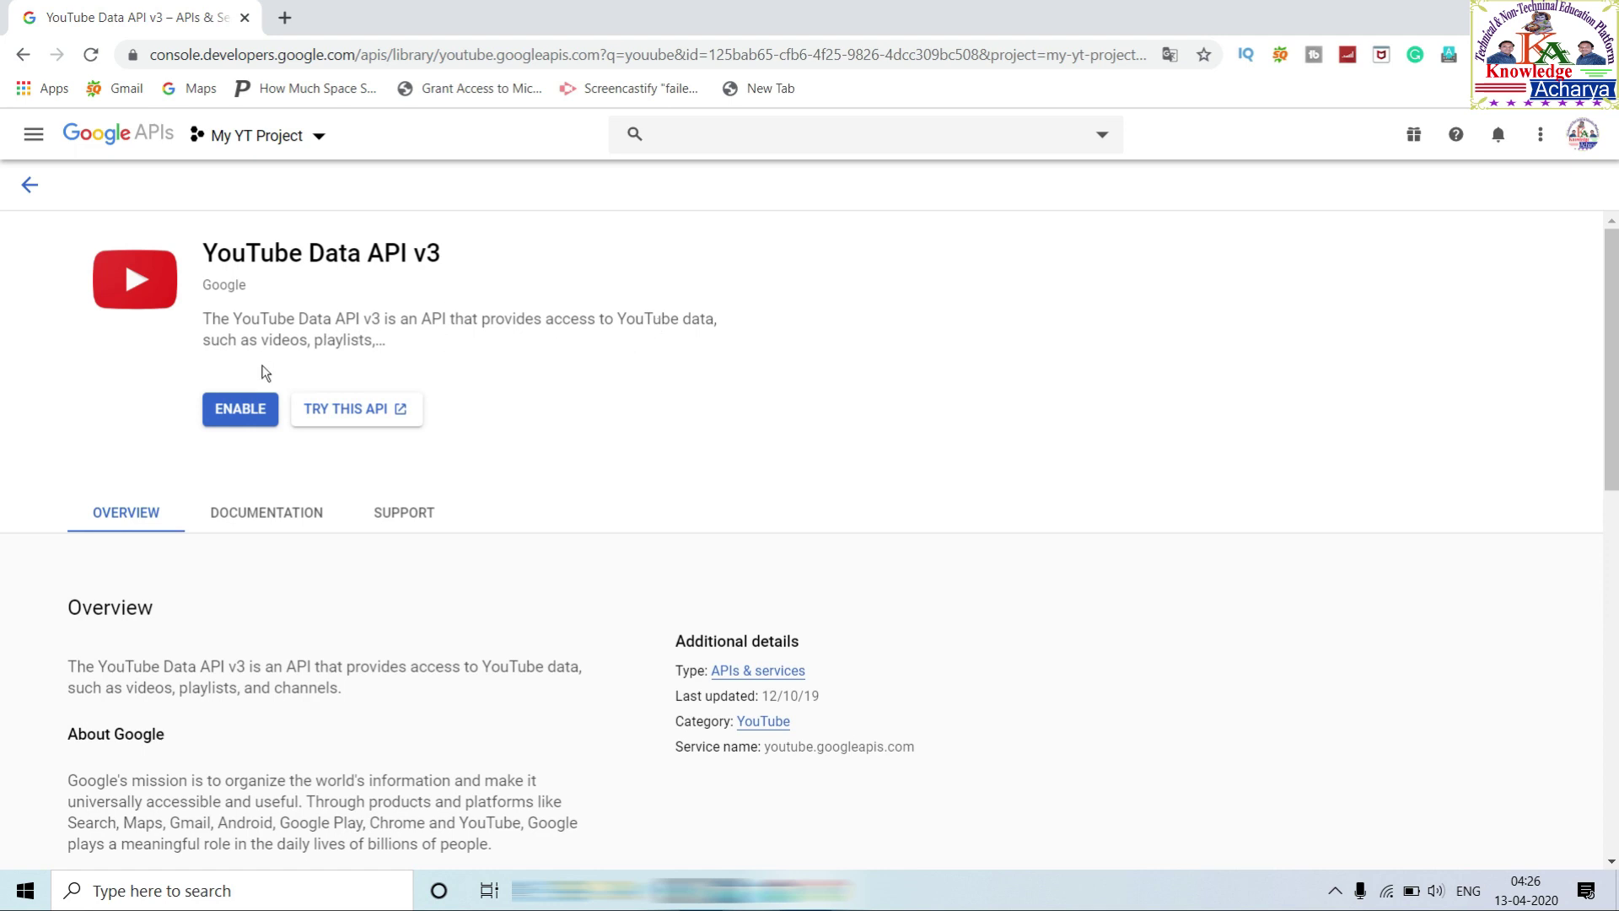
Step: Enable YouTube Data API v3, then go to Credentials in the API's sidebar
{"action": "left_click", "coordinate": [250, 417]}
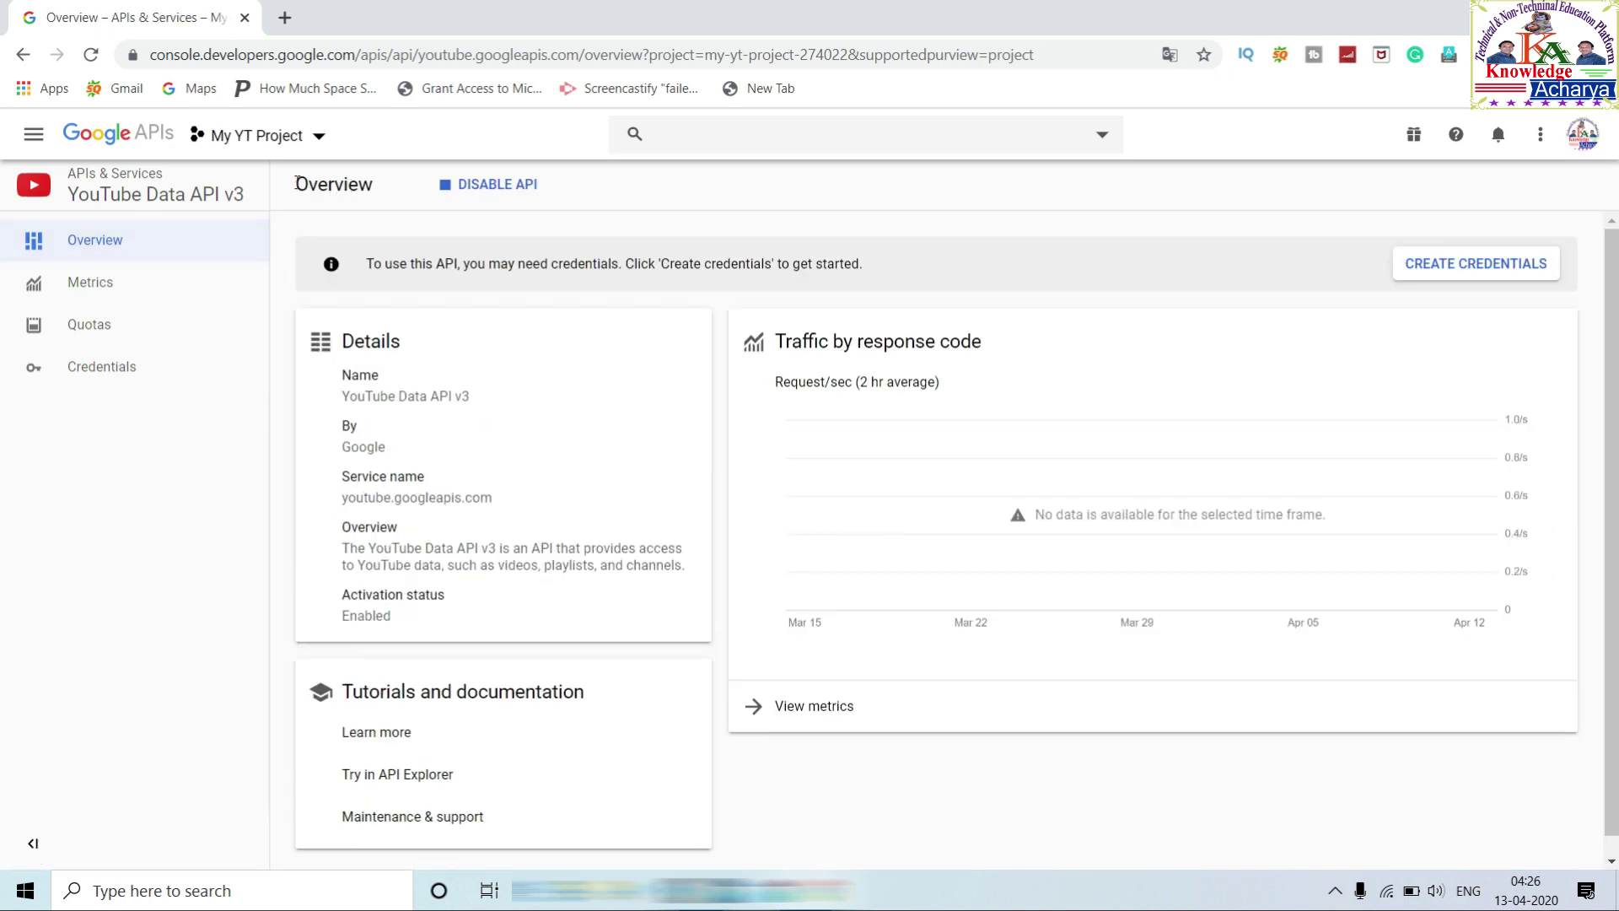
{"action": "left_click_drag", "start_coordinate": [295, 185], "coordinate": [383, 201]}
{"action": "left_click", "coordinate": [646, 176]}
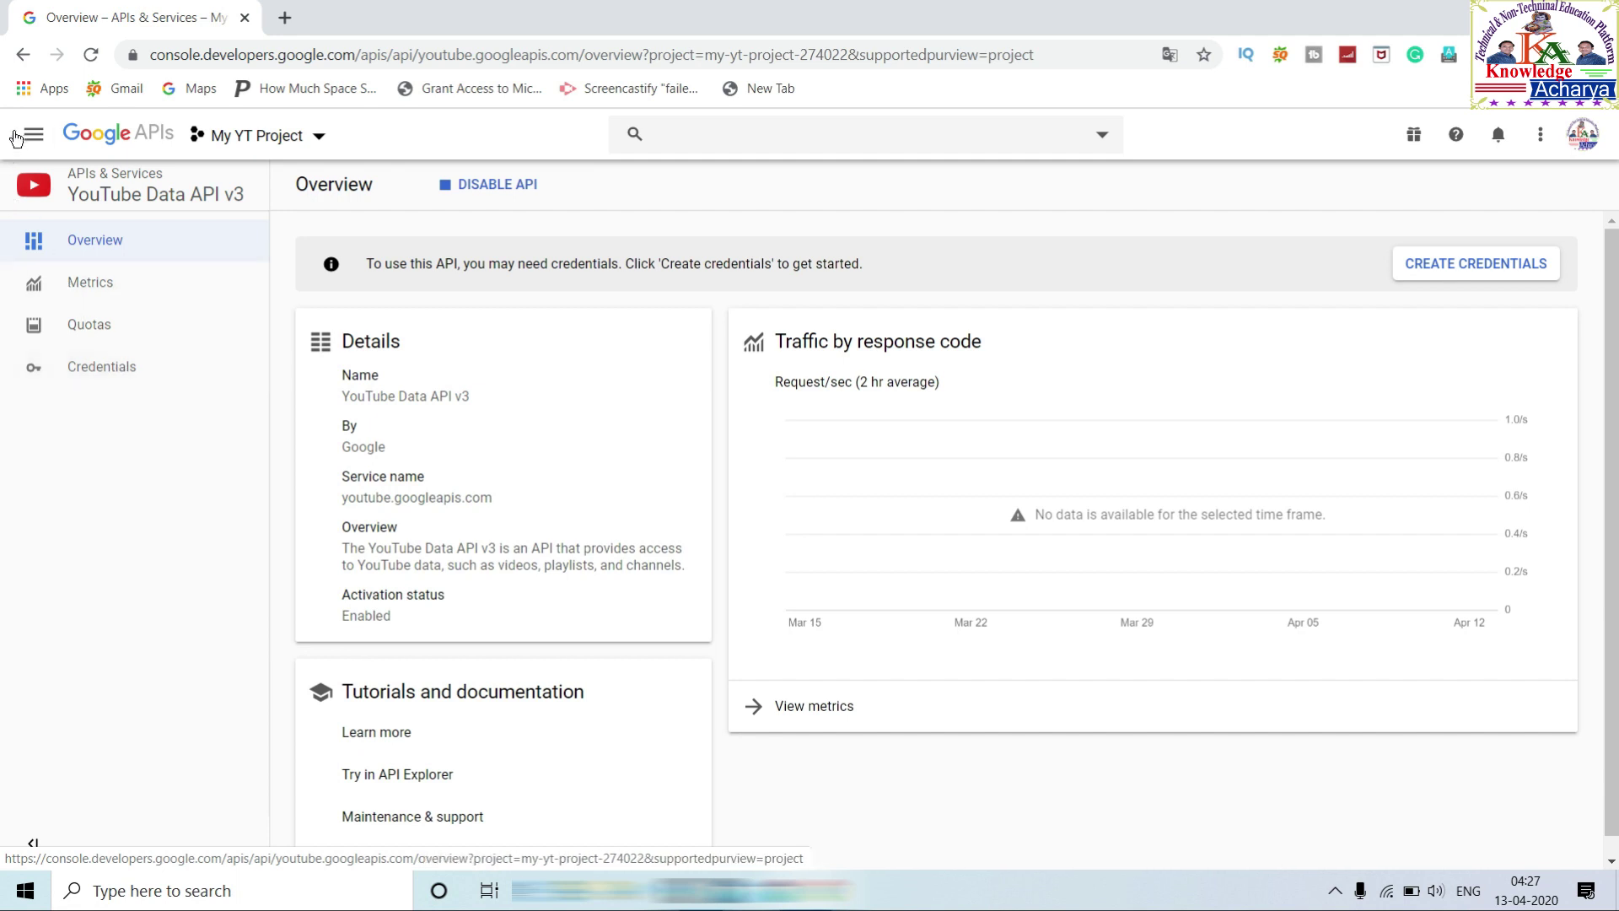
{"action": "left_click", "coordinate": [34, 135]}
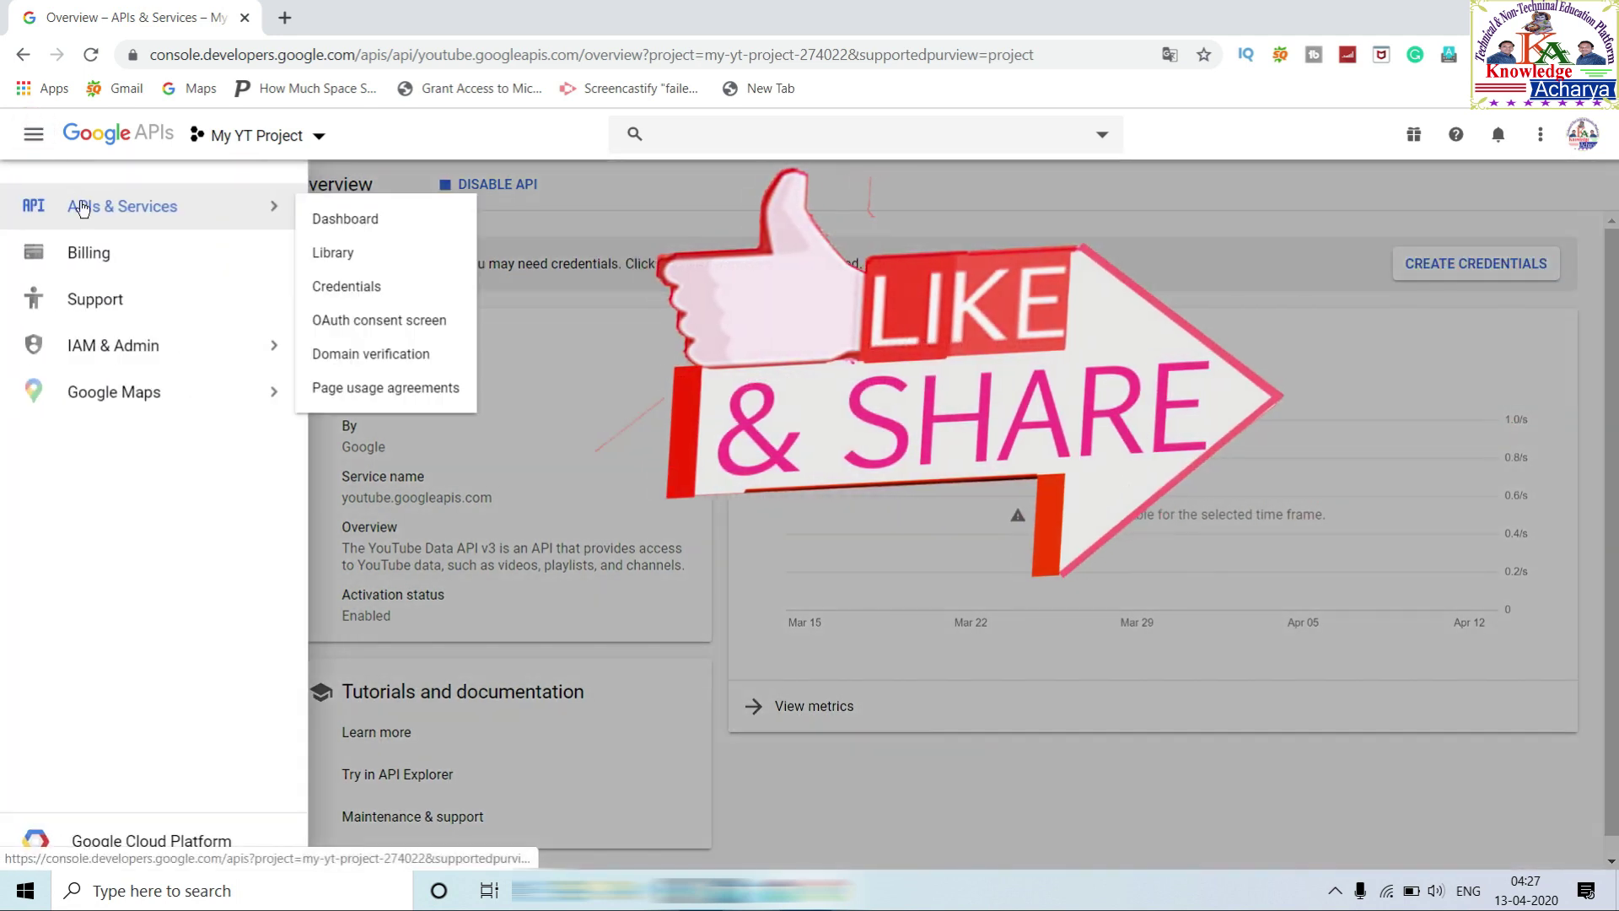
{"action": "mouse_move", "coordinate": [123, 206]}
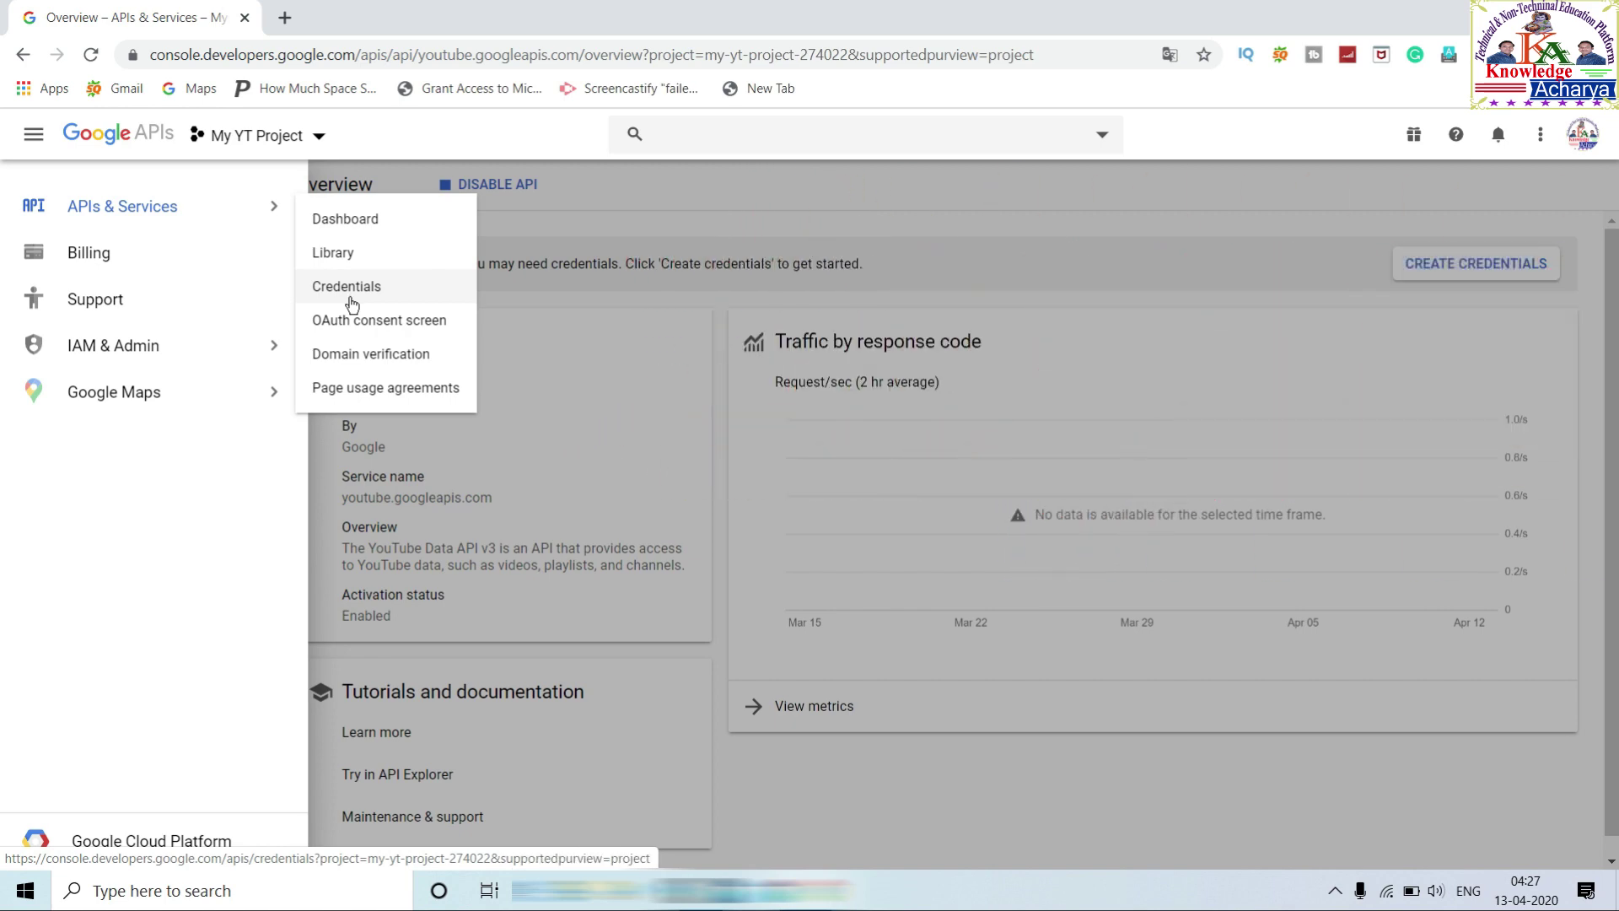
{"action": "left_click", "coordinate": [629, 206]}
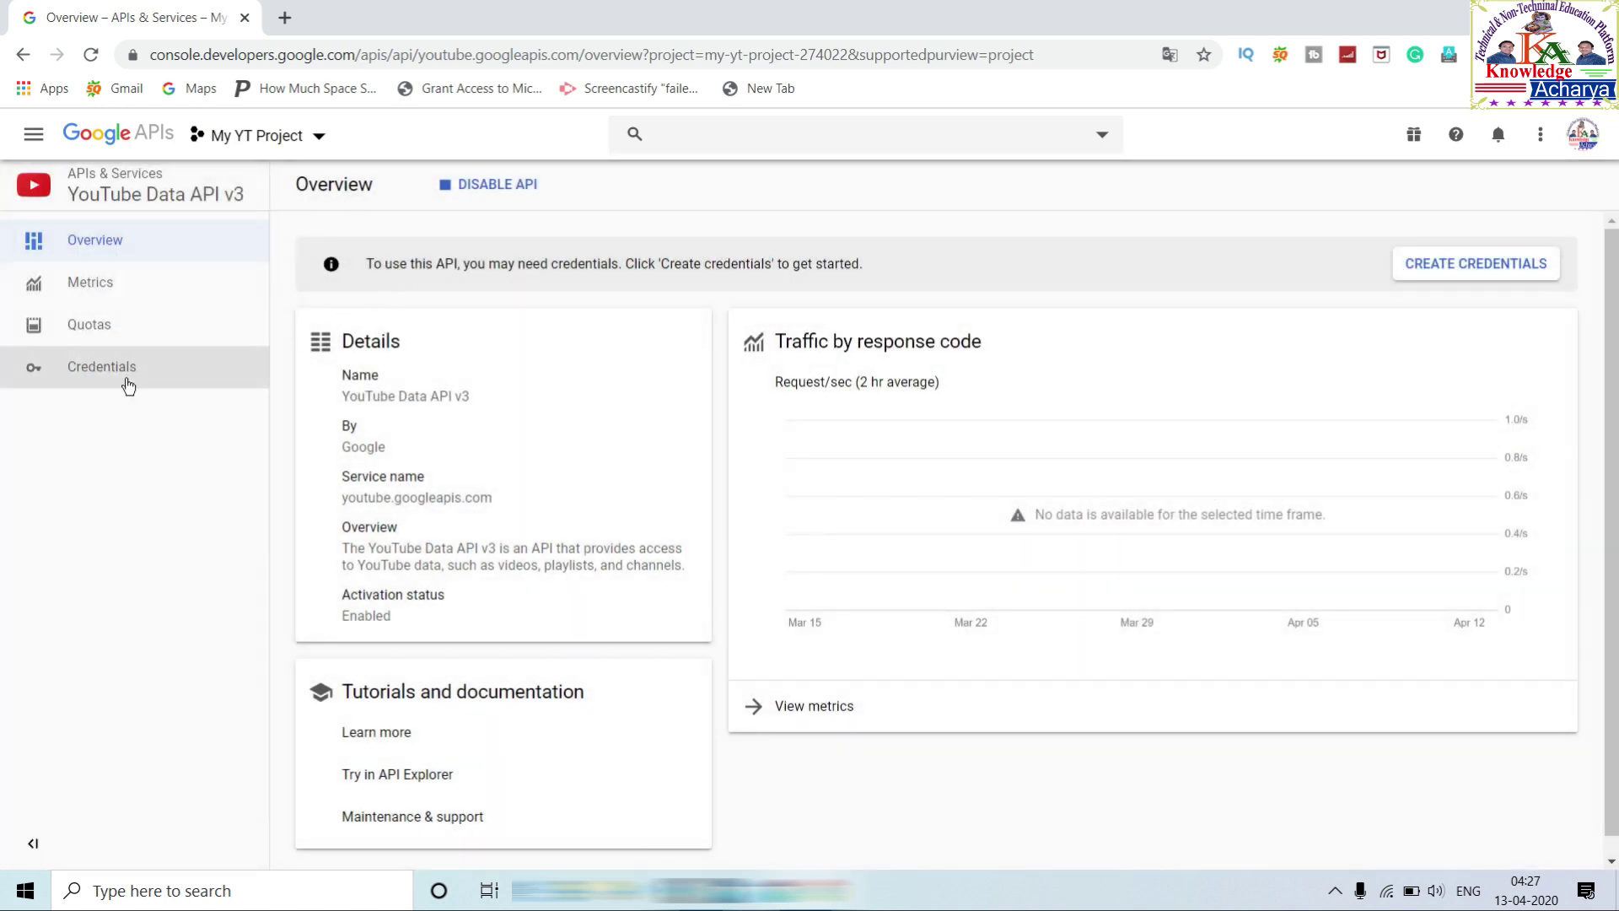
{"action": "left_click", "coordinate": [129, 385]}
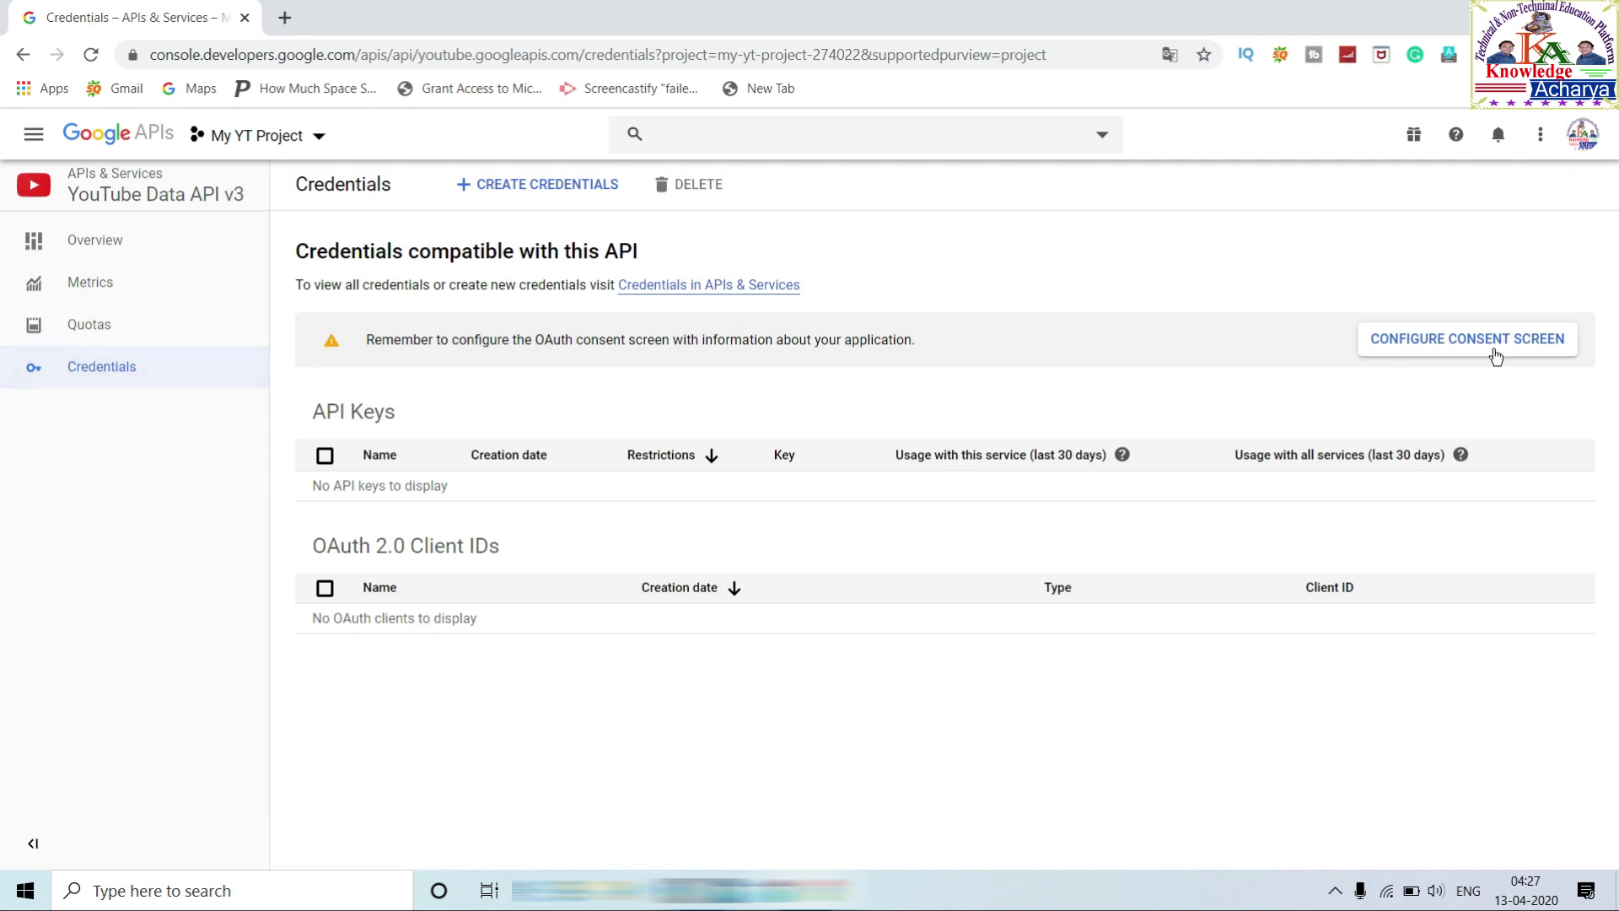
Step: Begin the OAuth consent screen setup with the External user type
{"action": "left_click", "coordinate": [1423, 354]}
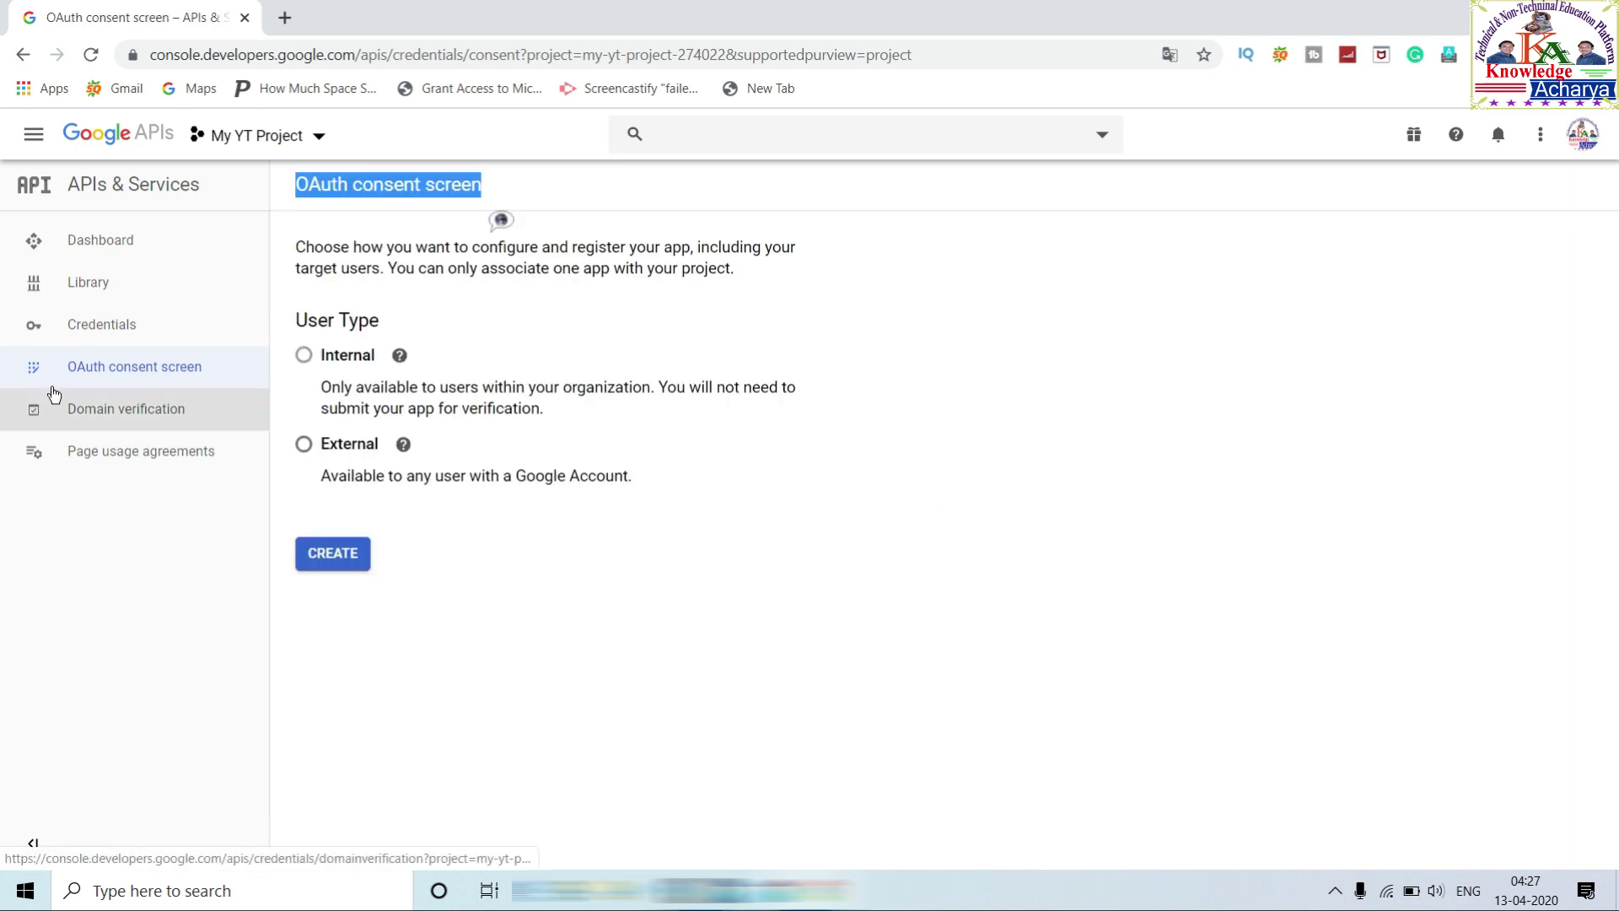
{"action": "left_click", "coordinate": [858, 314]}
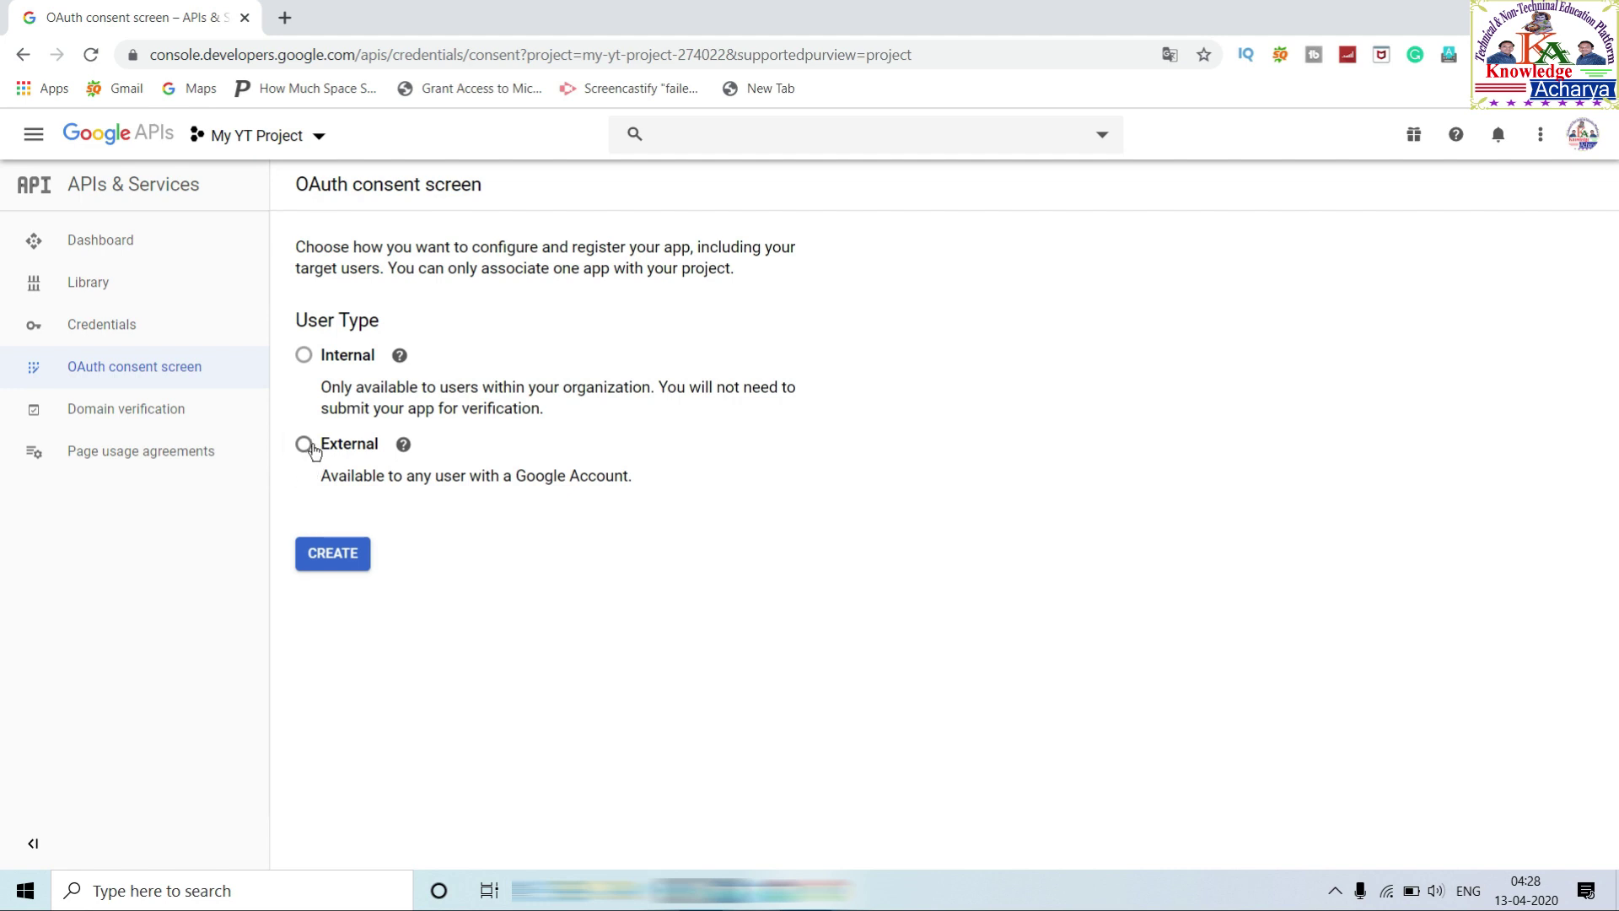
{"action": "left_click", "coordinate": [22, 54]}
{"action": "left_click", "coordinate": [303, 444]}
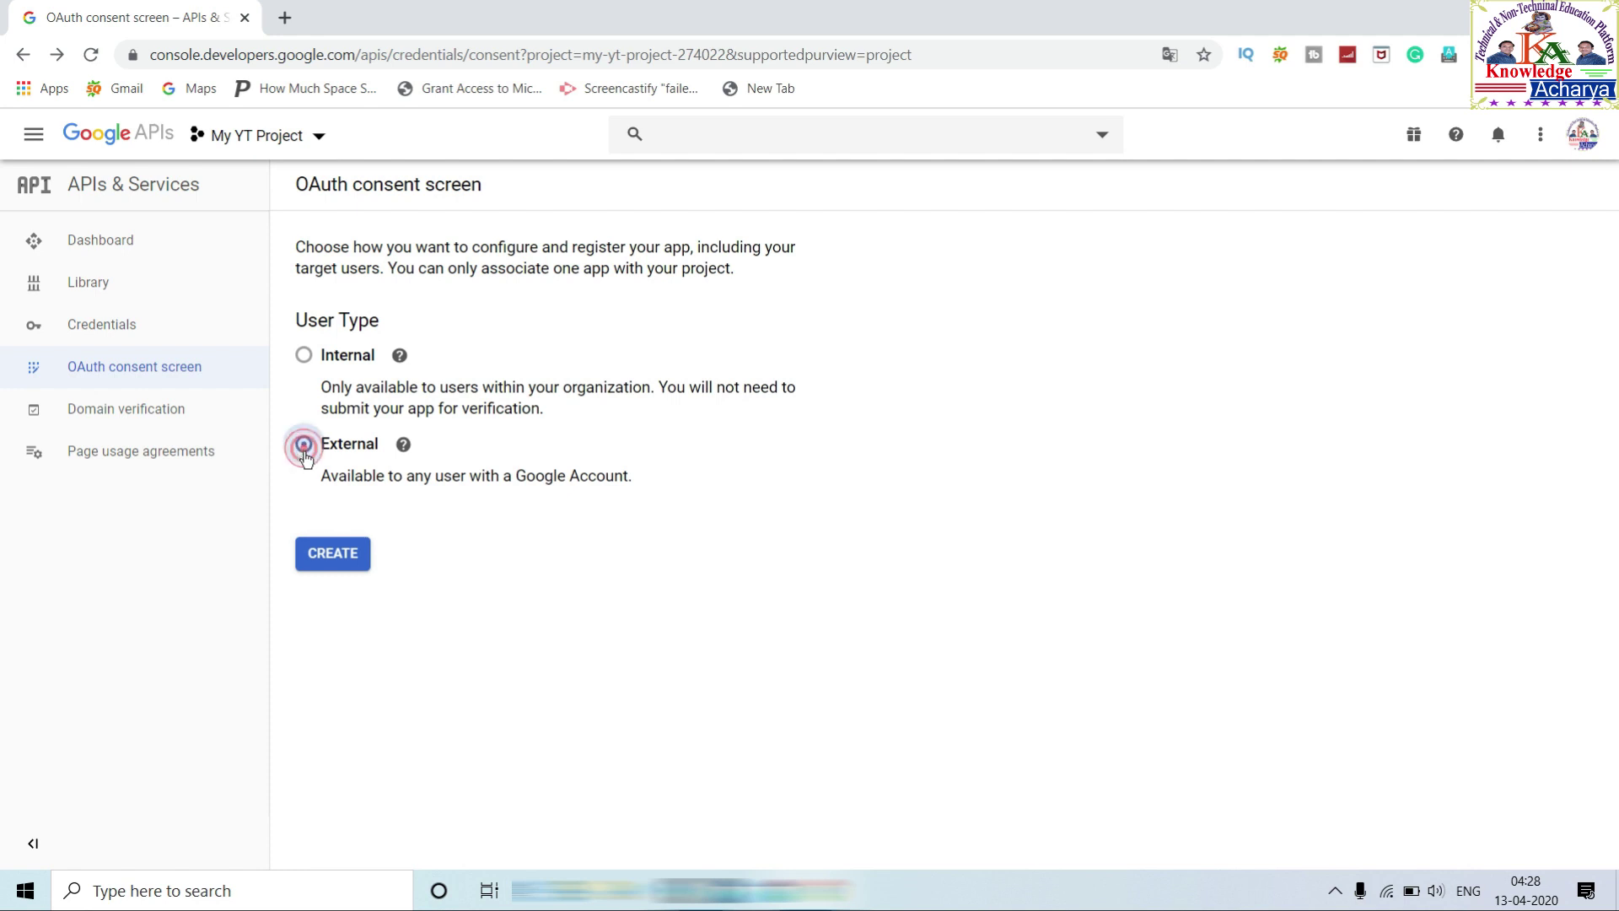
{"action": "left_click", "coordinate": [335, 556]}
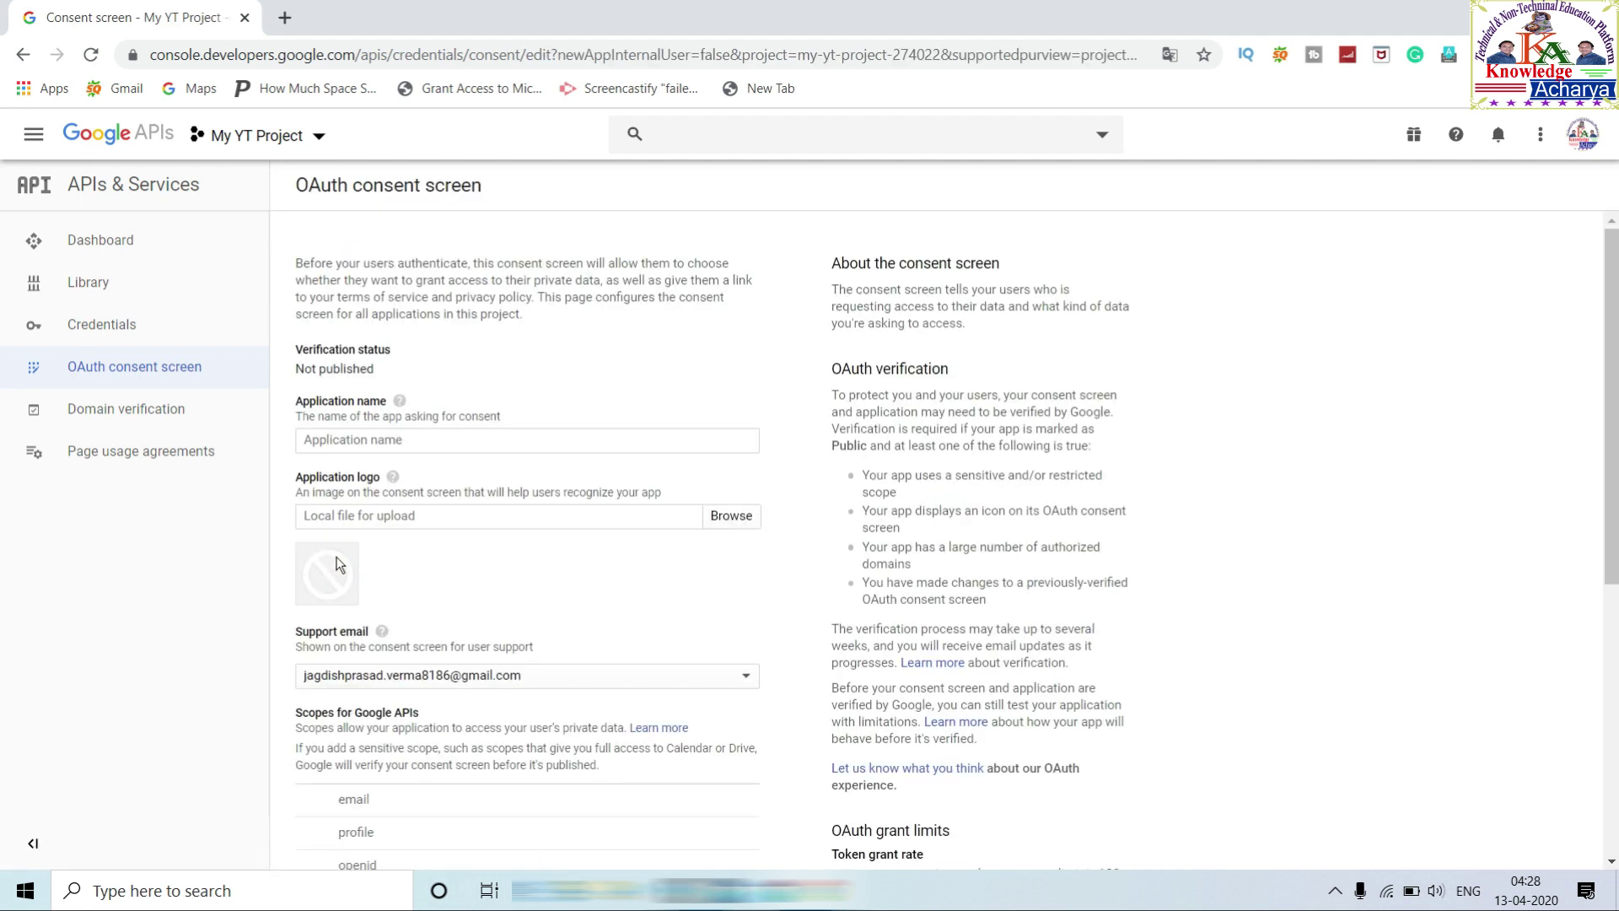
Step: Enter 'MyApp' as the consent screen's application name and save it
{"action": "left_click", "coordinate": [355, 441]}
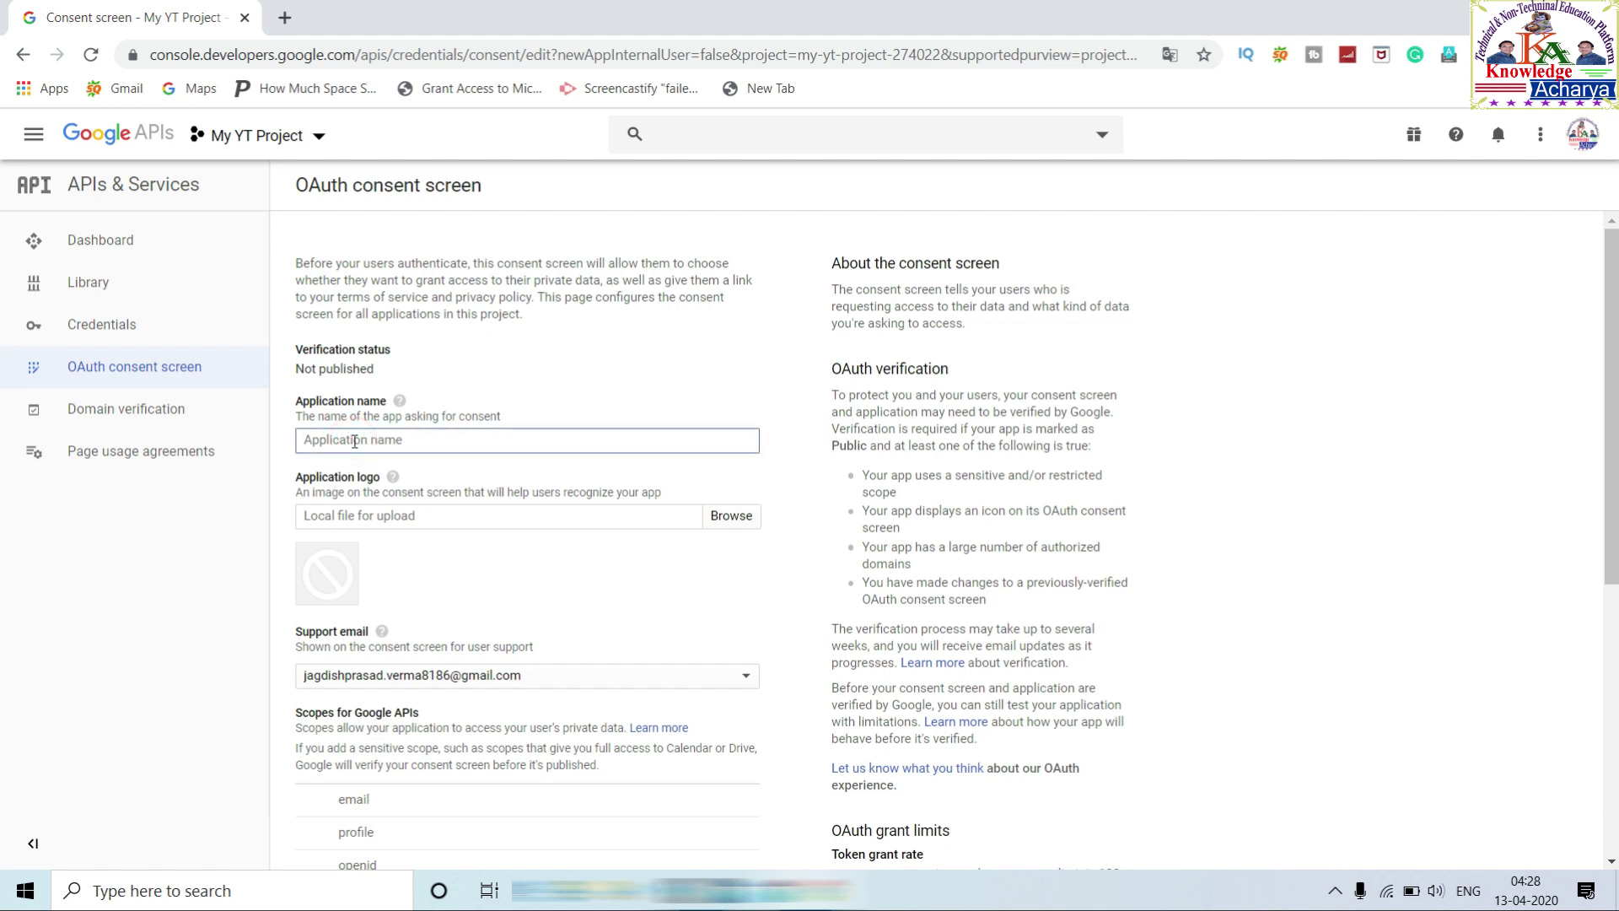
{"action": "type", "text": "MyApp"}
{"action": "scroll", "coordinate": [380, 560], "scroll_direction": "down", "scroll_amount": 4}
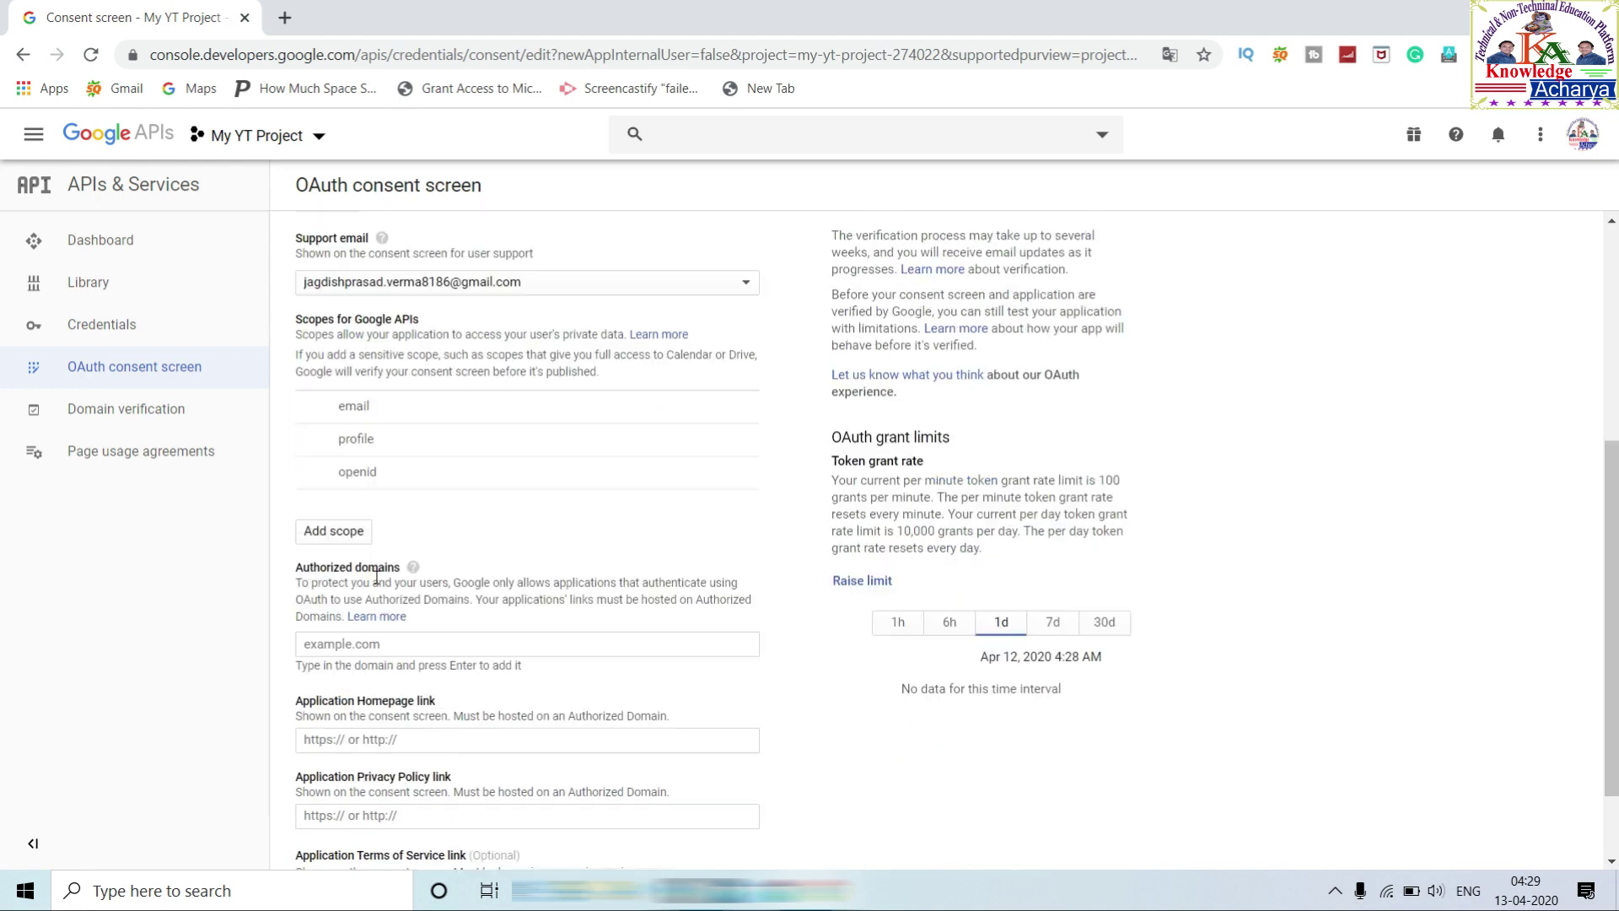
{"action": "scroll", "coordinate": [354, 607], "scroll_direction": "down", "scroll_amount": 2}
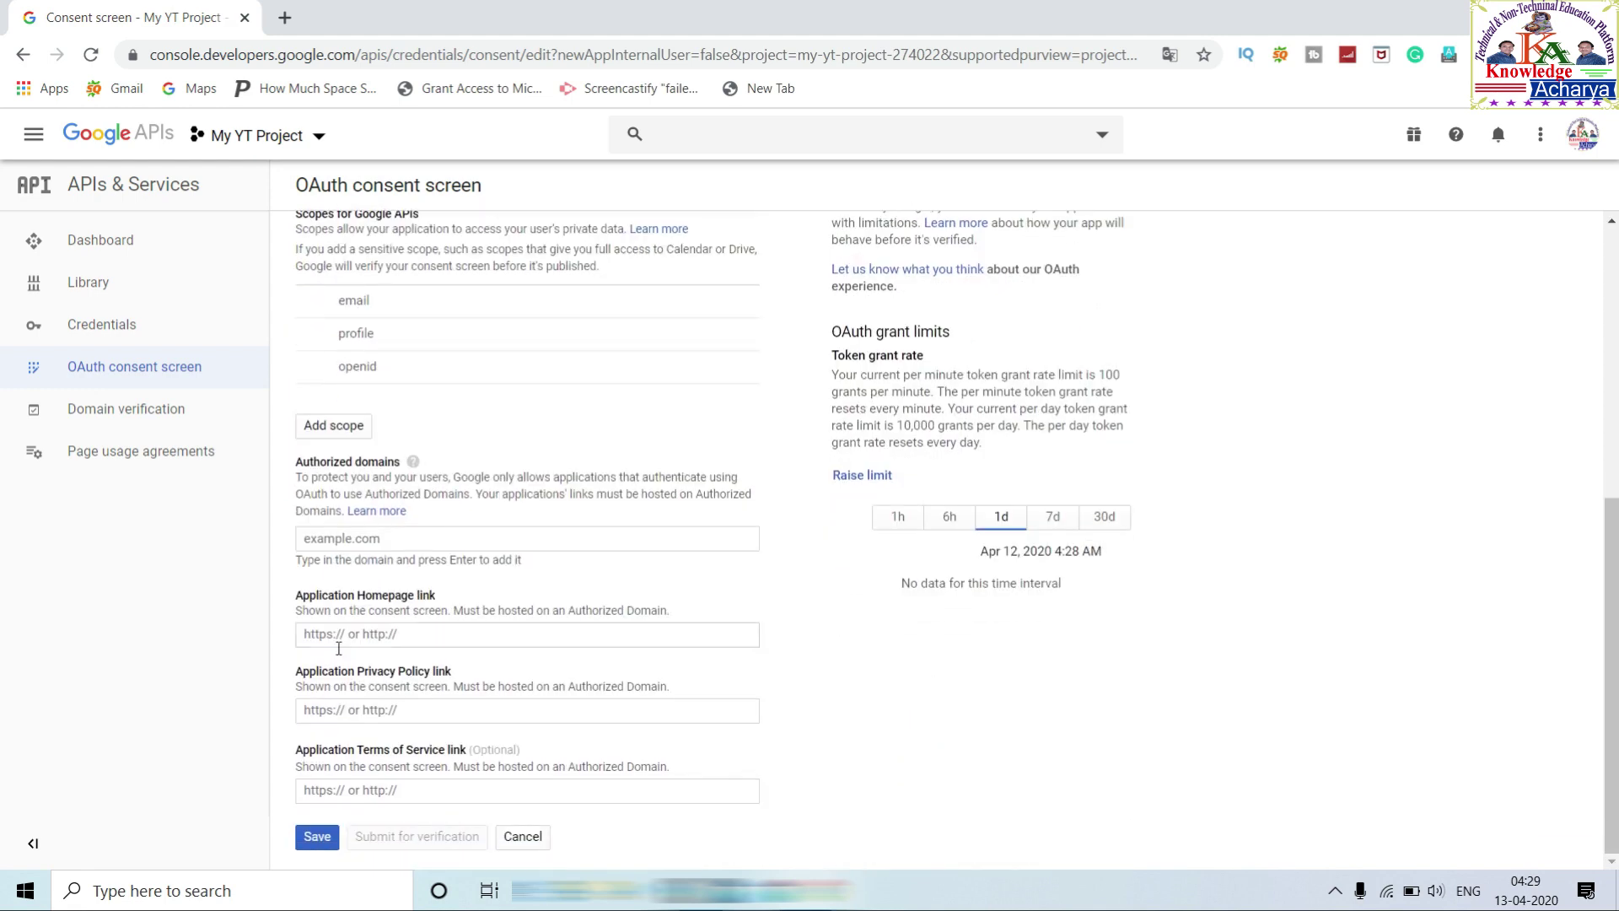
{"action": "left_click", "coordinate": [318, 837]}
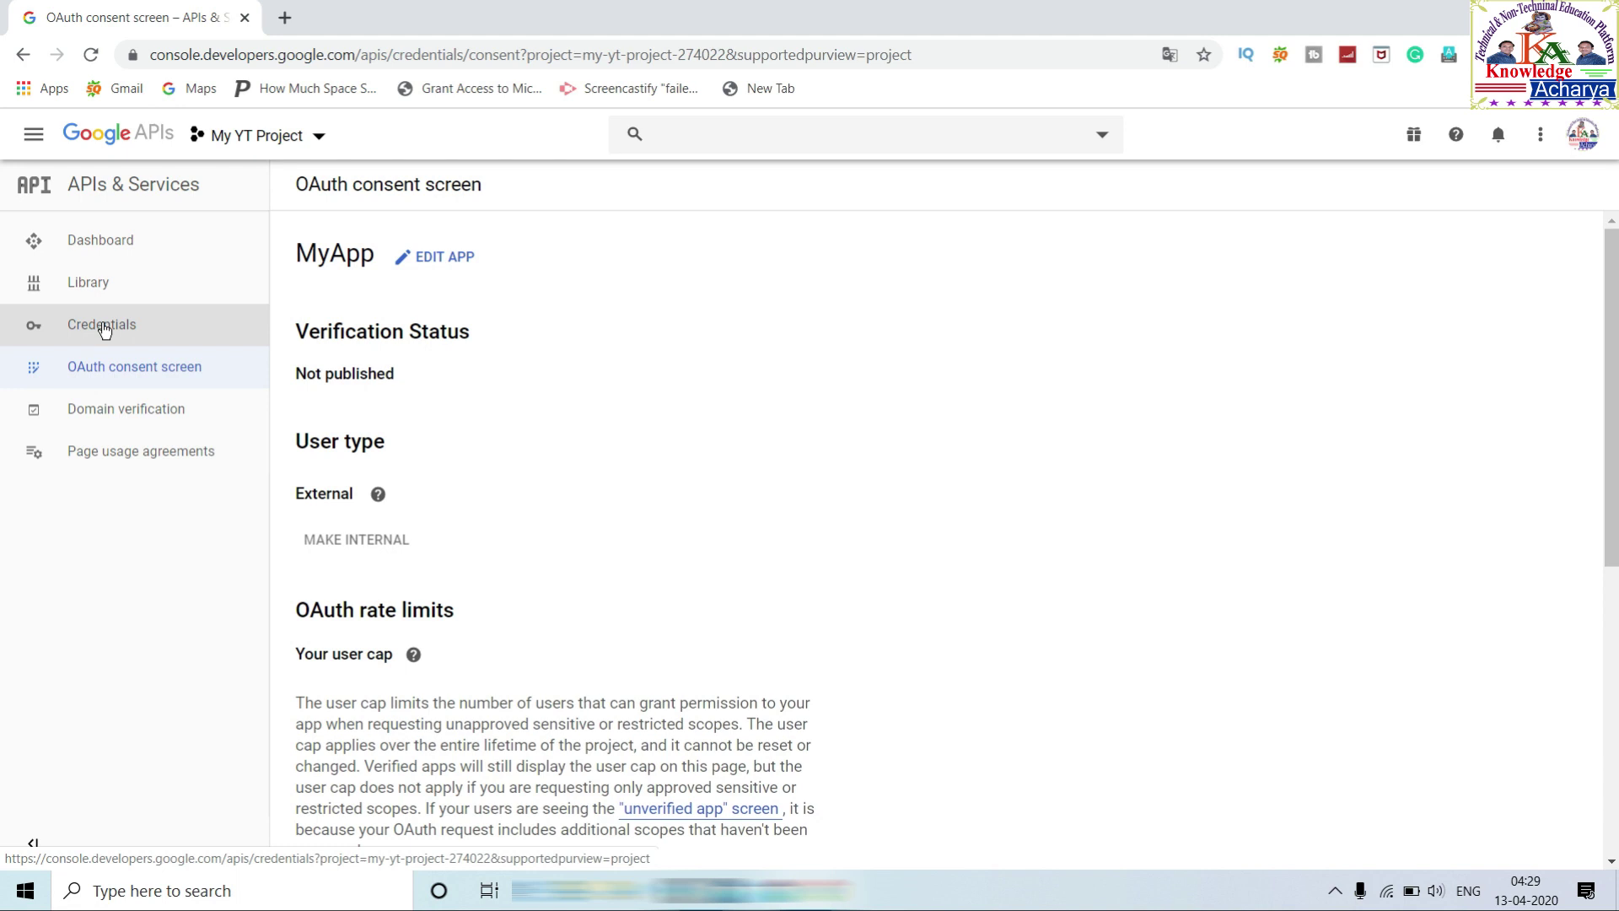
Step: Go to APIs & Services > Credentials and bring up the CREATE CREDENTIALS options
{"action": "left_click", "coordinate": [34, 134]}
{"action": "mouse_move", "coordinate": [121, 206]}
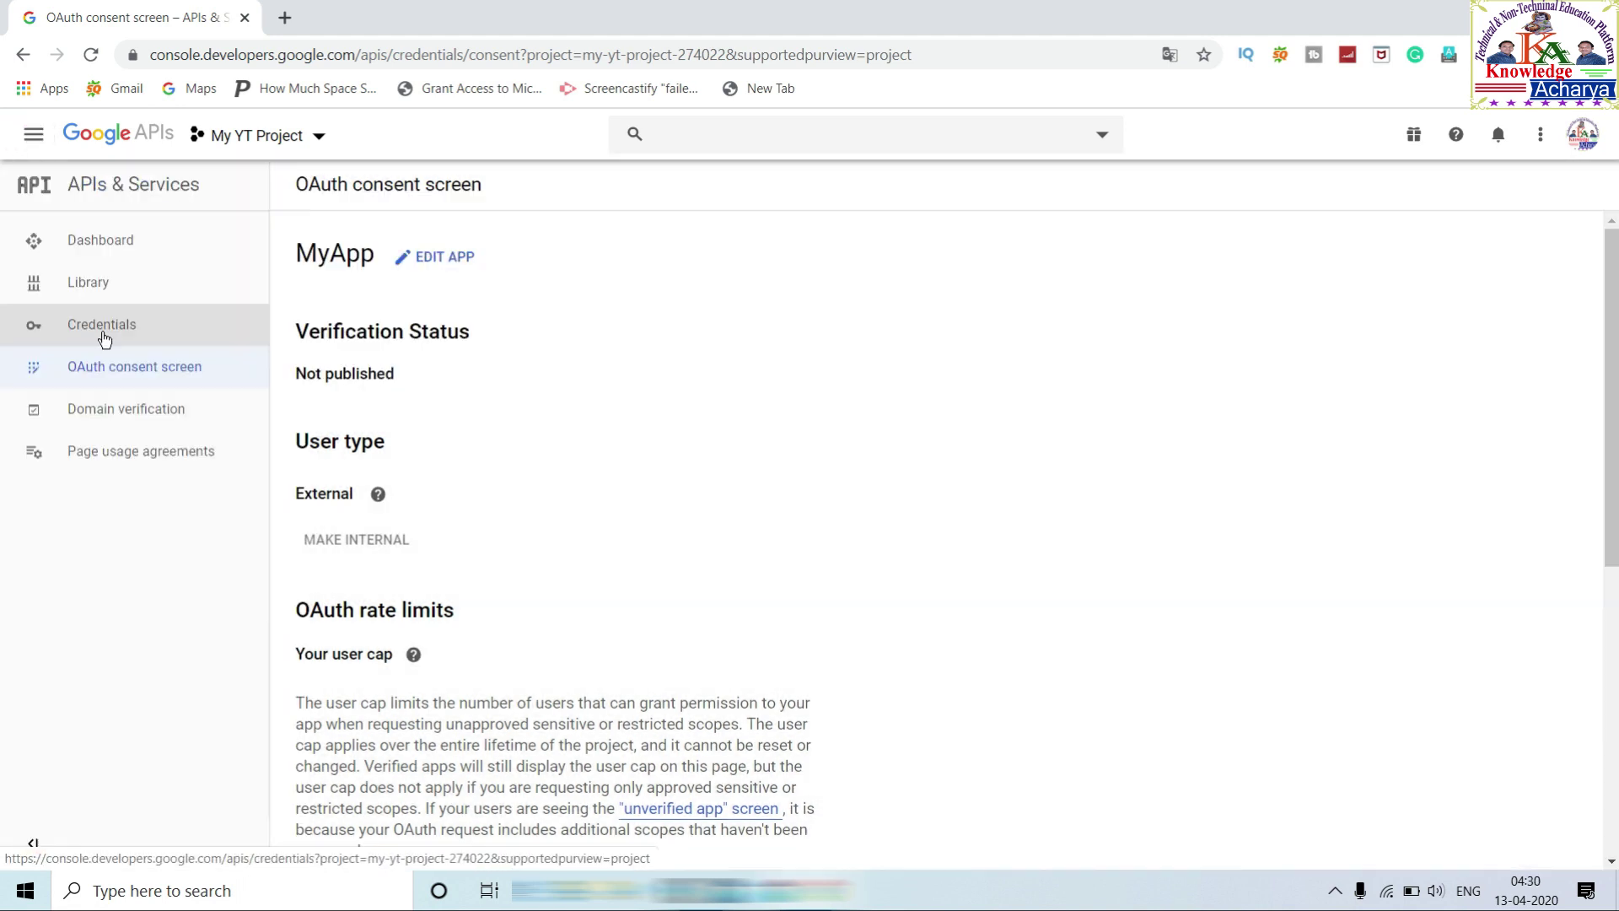
{"action": "left_click", "coordinate": [104, 336]}
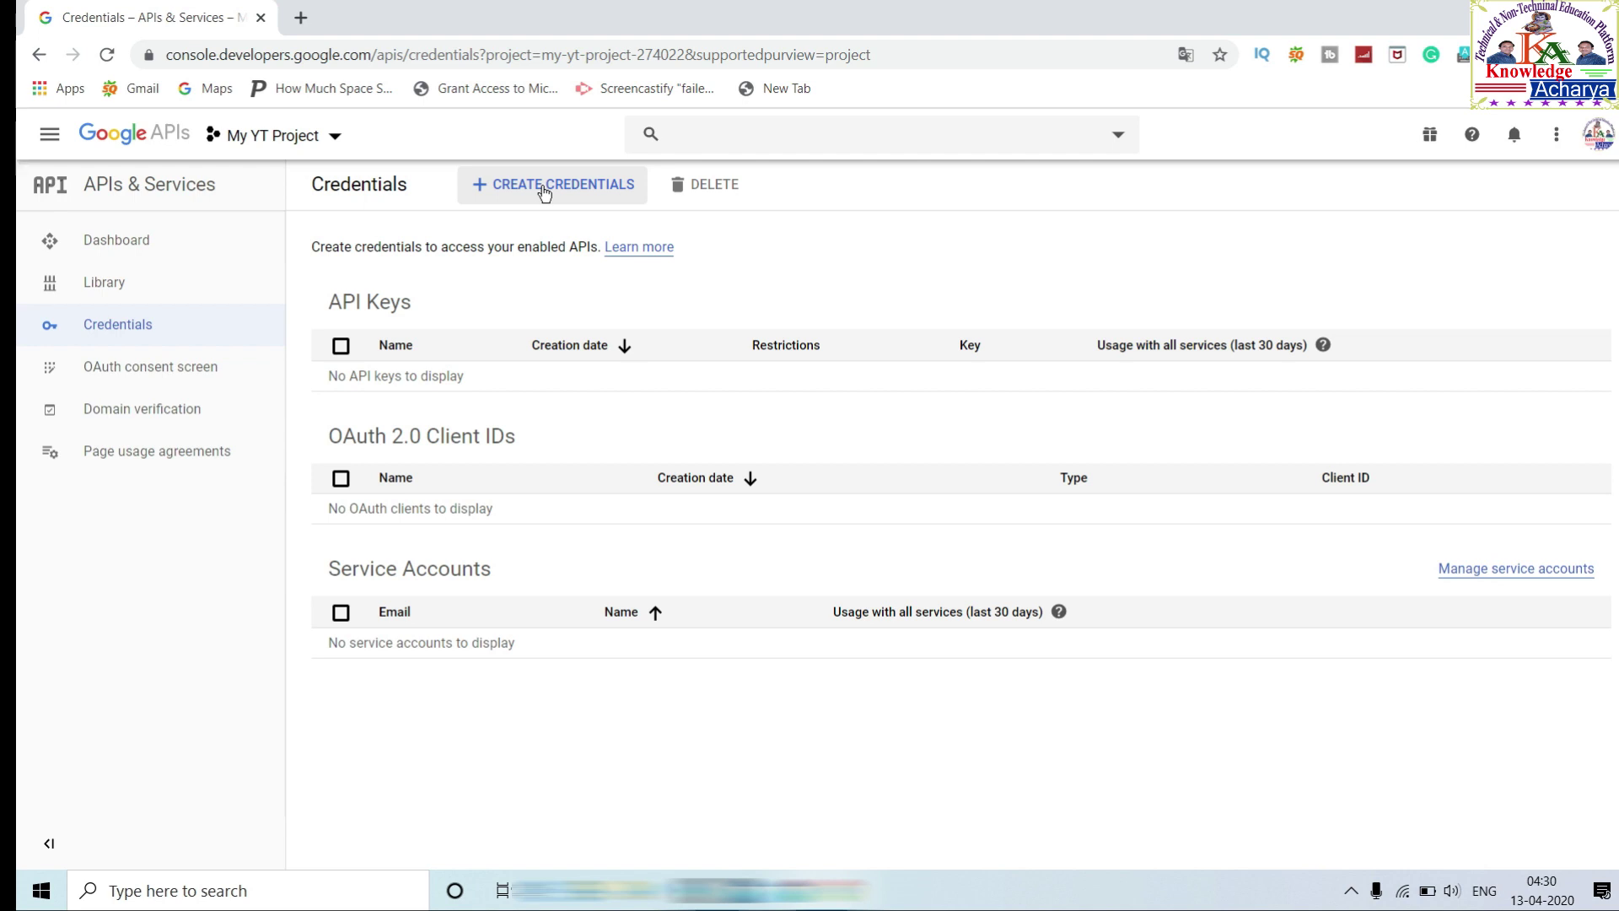
{"action": "left_click", "coordinate": [544, 187]}
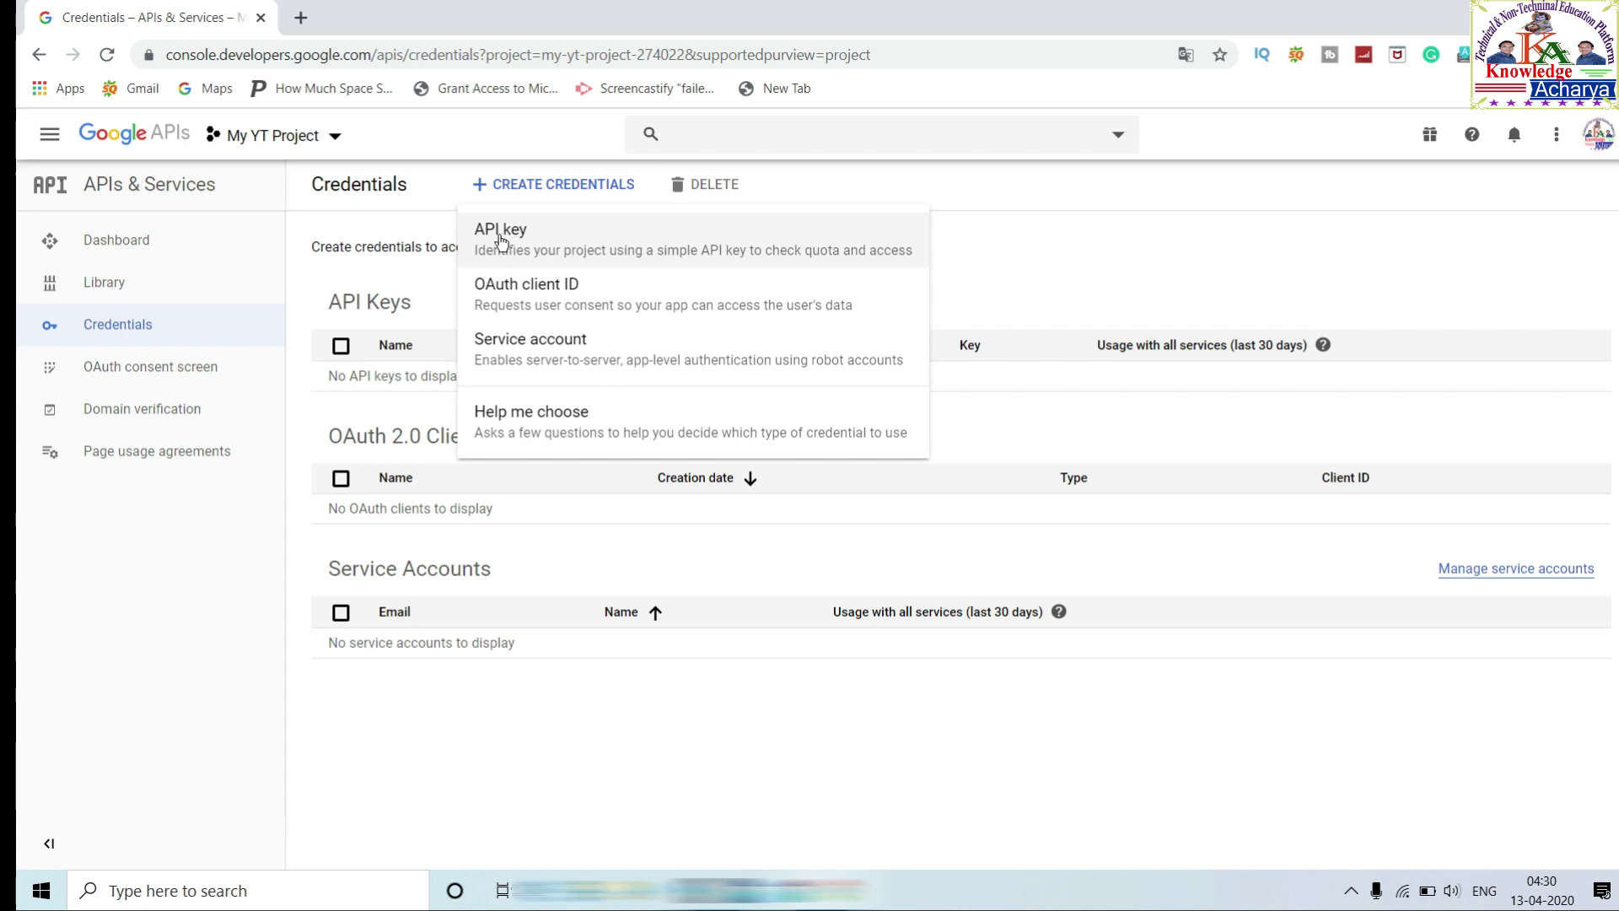
Step: Create an unrestricted API key, 'API key 1', and copy its value to the clipboard
{"action": "left_click", "coordinate": [504, 240]}
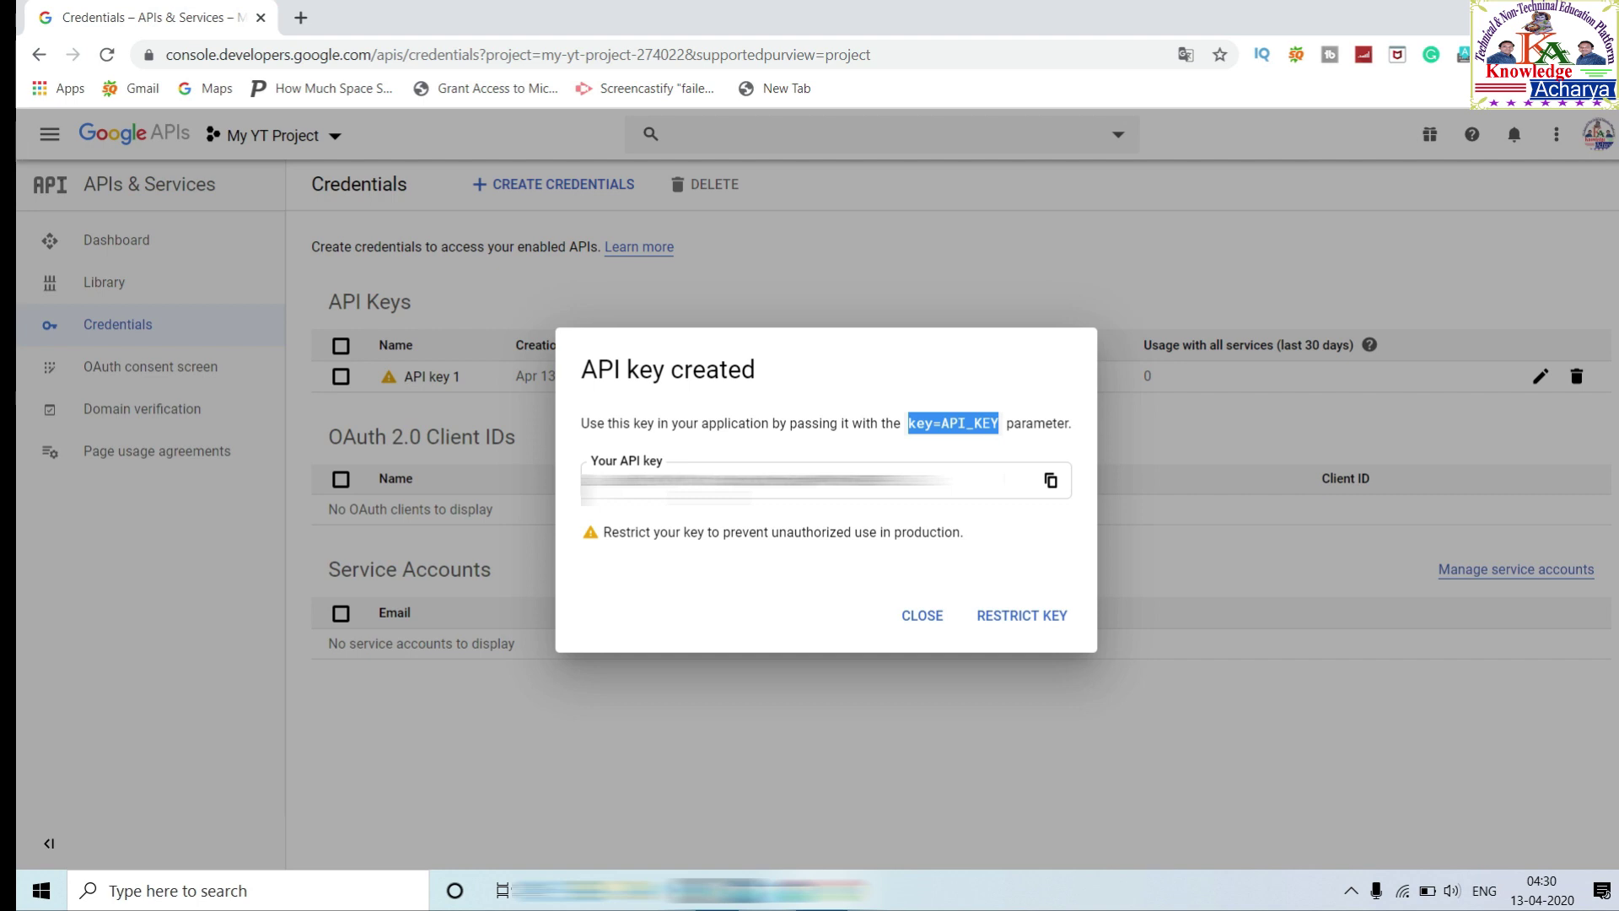
{"action": "left_click", "coordinate": [1050, 479]}
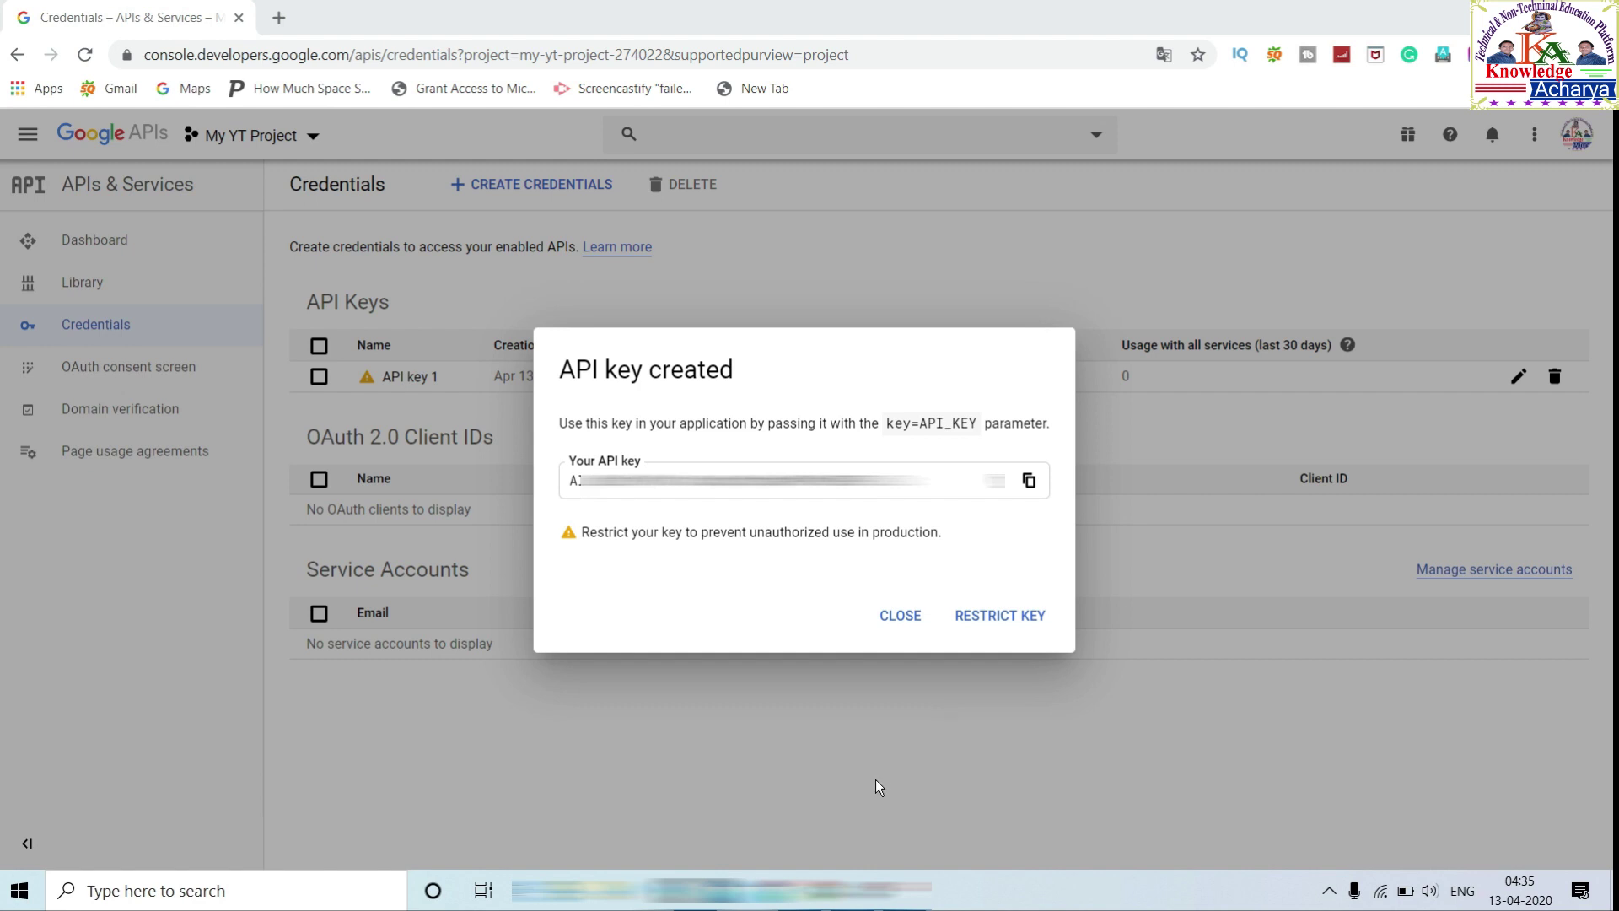
{"action": "left_click", "coordinate": [897, 620]}
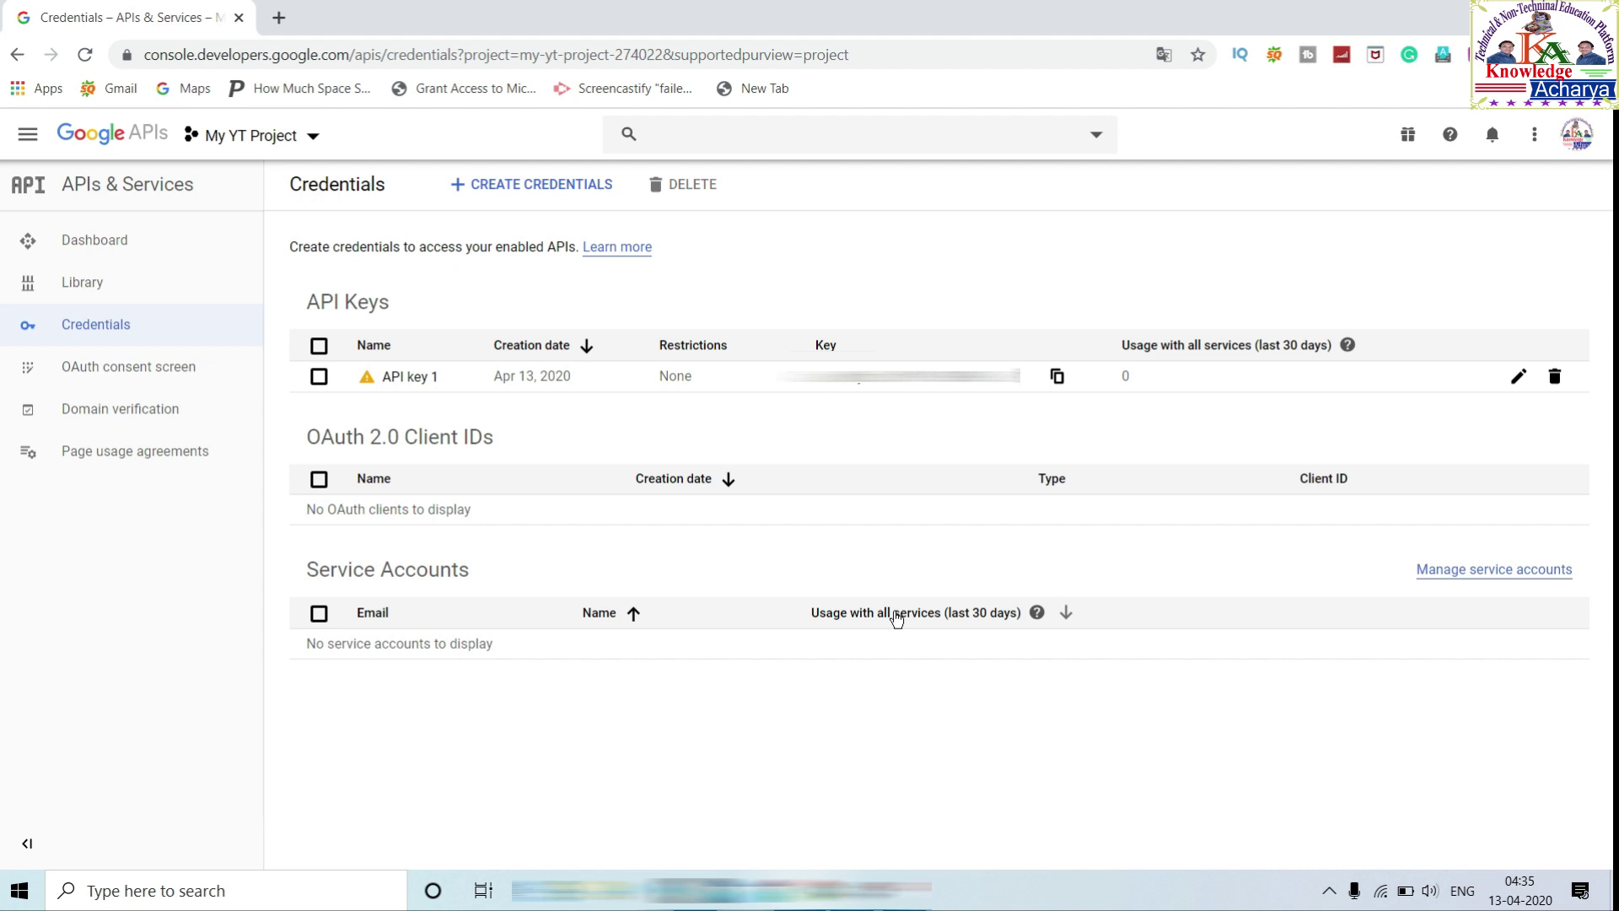
{"action": "left_click", "coordinate": [511, 189]}
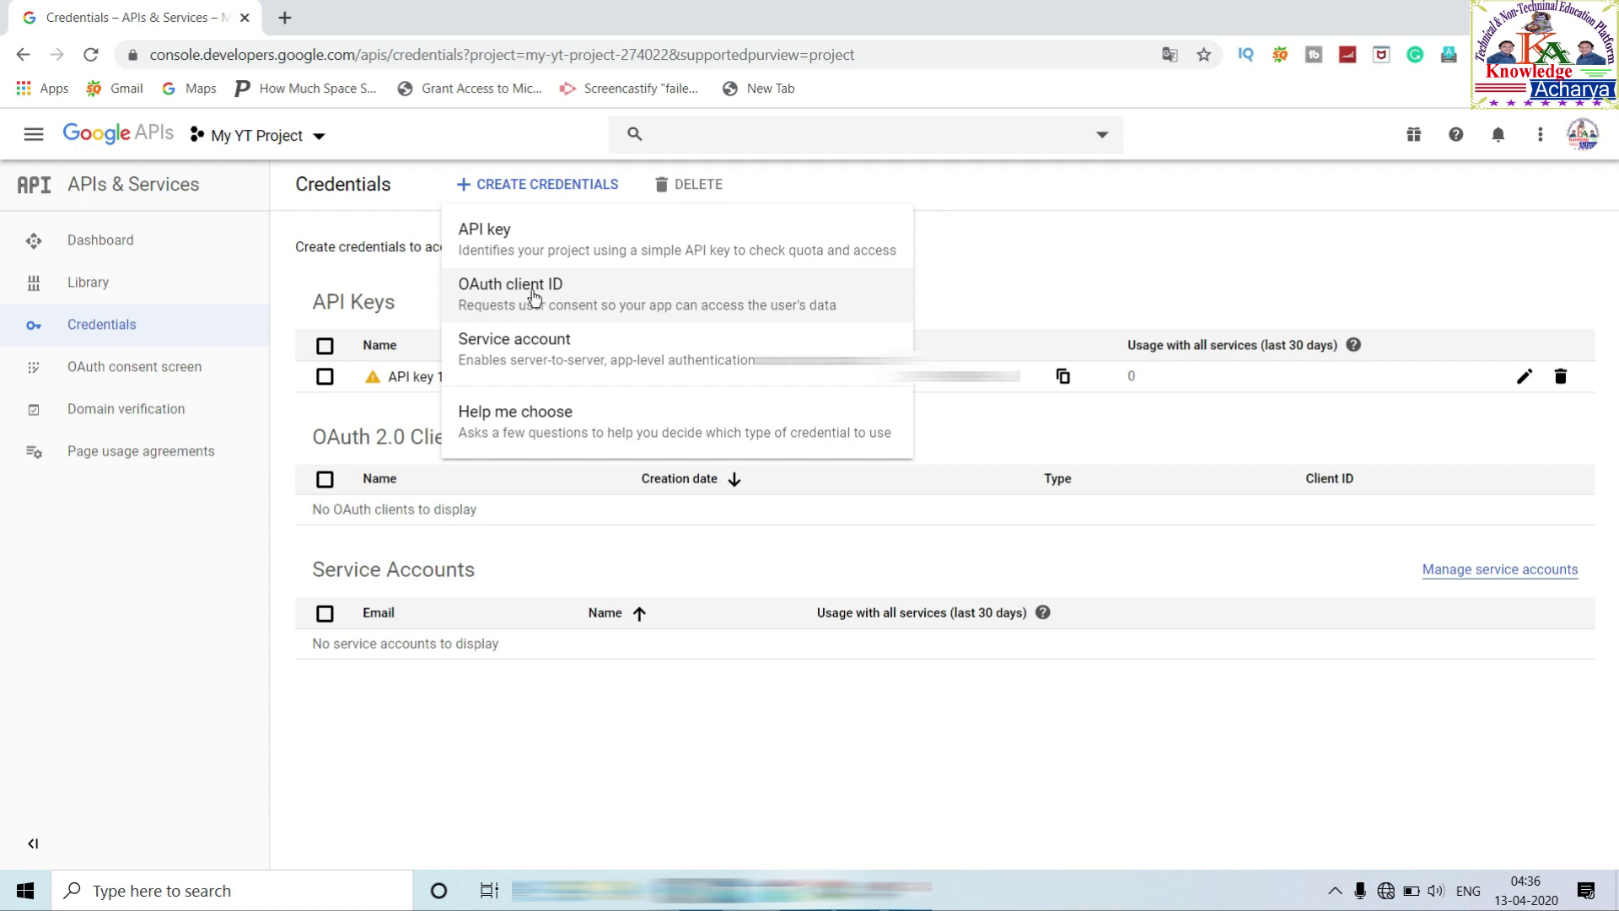
Step: Create an OAuth client ID of application type Other, keeping the default name 'Other client 1'
{"action": "left_click", "coordinate": [533, 295]}
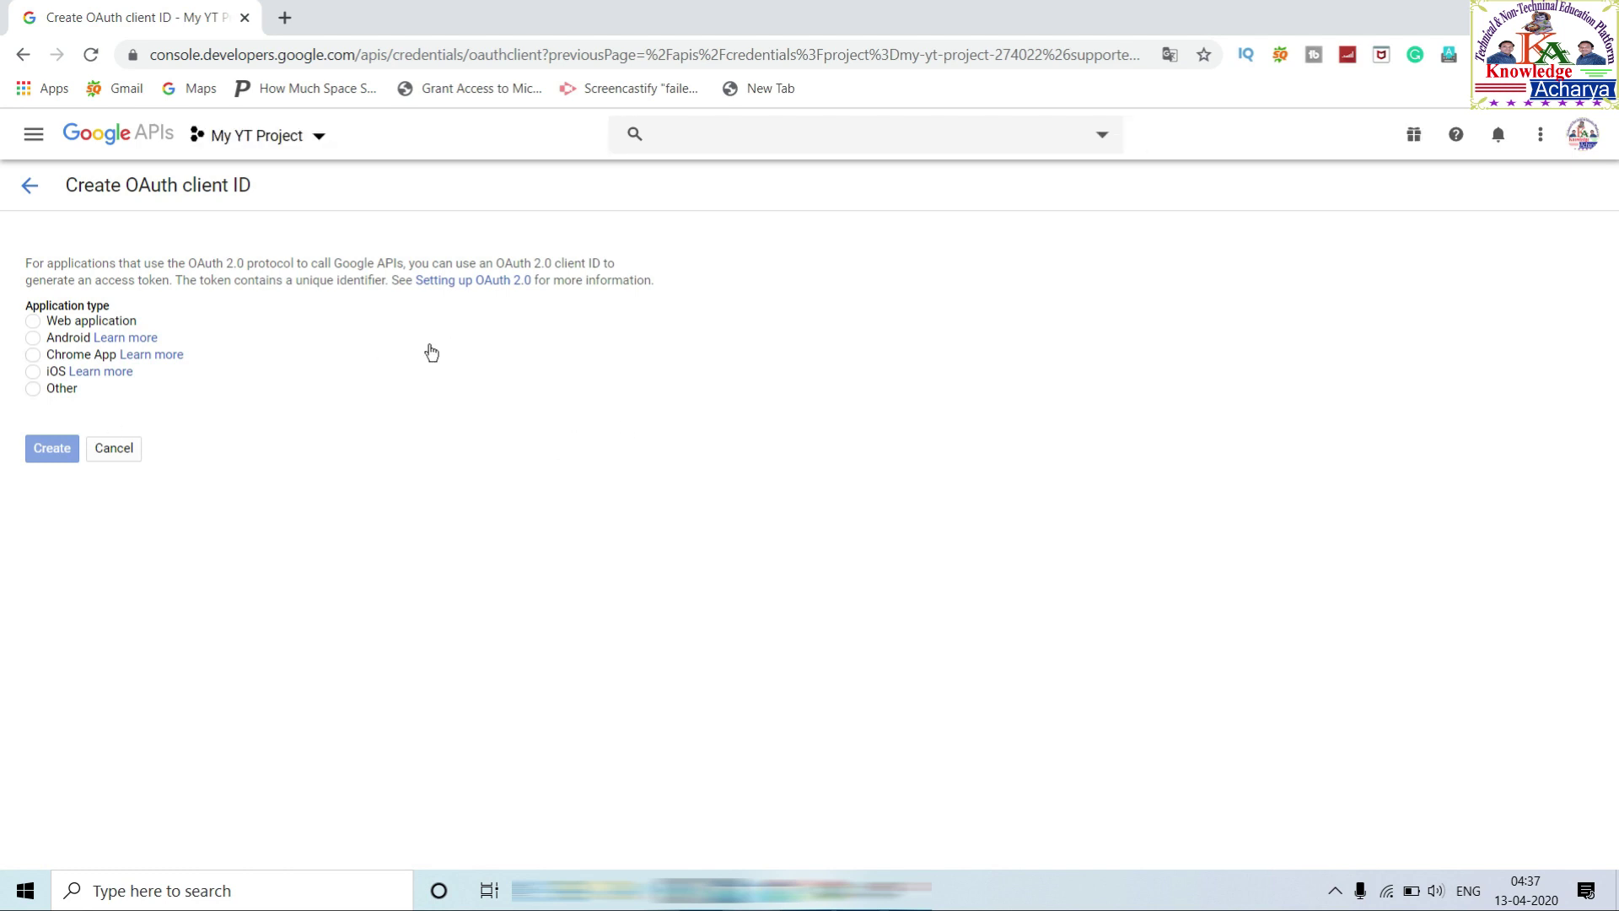
{"action": "left_click", "coordinate": [34, 390]}
{"action": "left_click", "coordinate": [67, 510]}
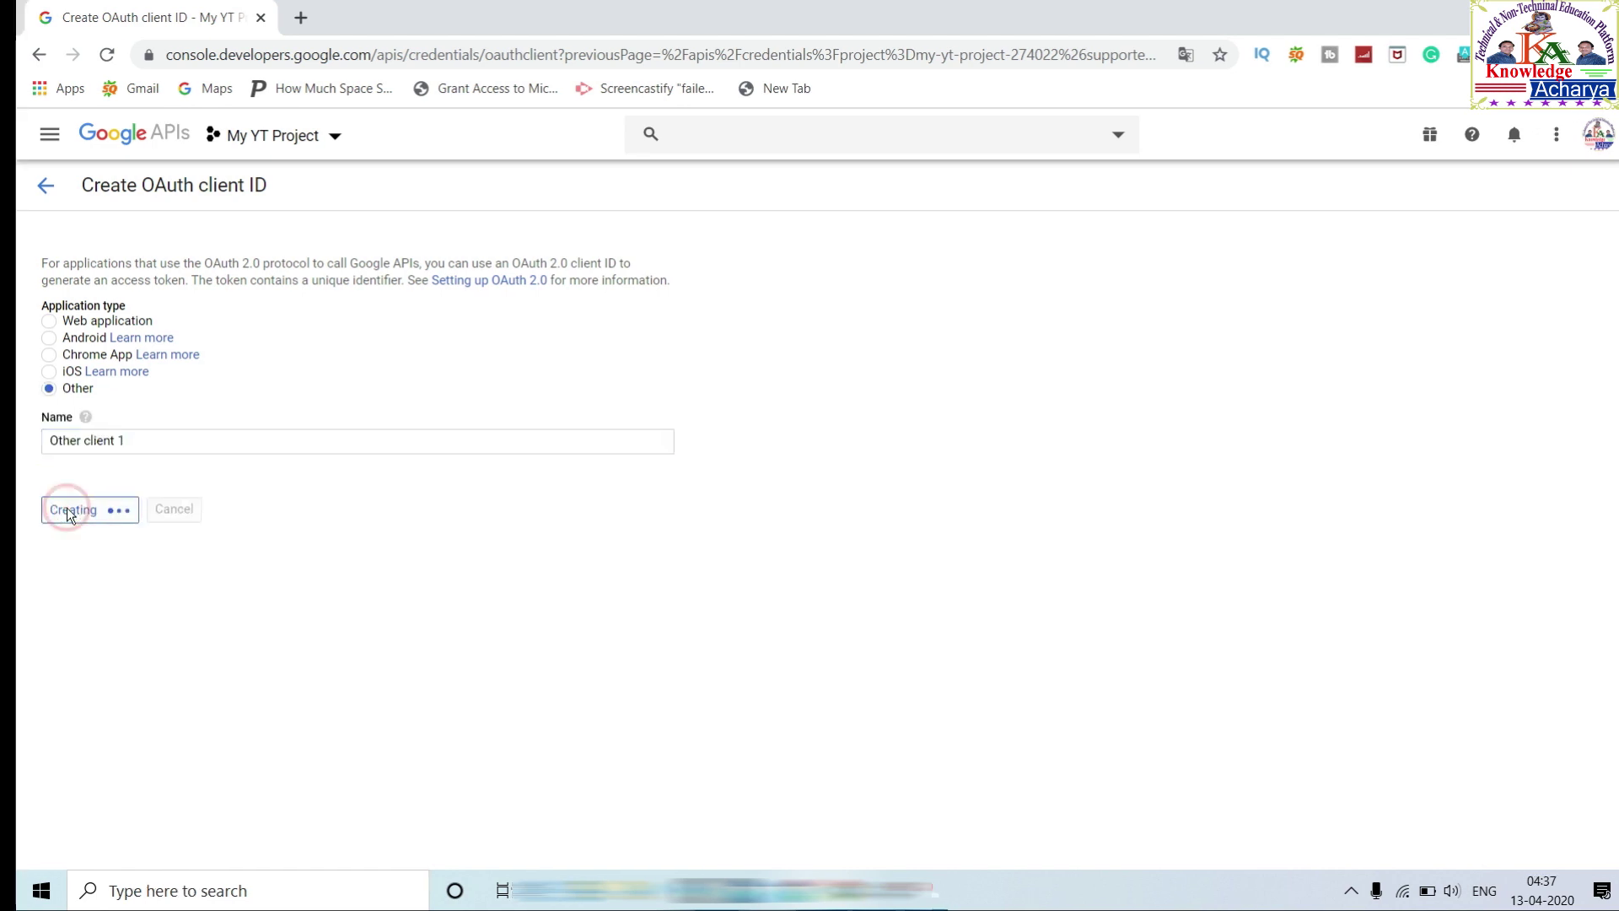